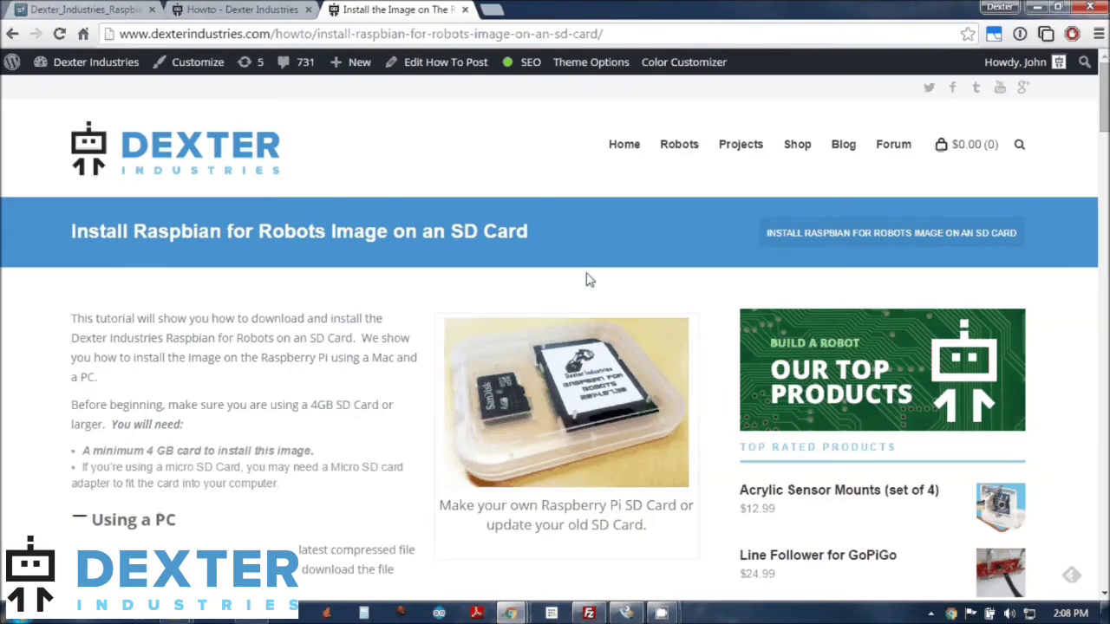
Step: Scroll through the Raspbian for Robots SD card install tutorial to read it
scroll(587, 279, "down", 1)
scroll(587, 280, "up", 1)
scroll(452, 201, "down", 1)
scroll(451, 206, "down", 1)
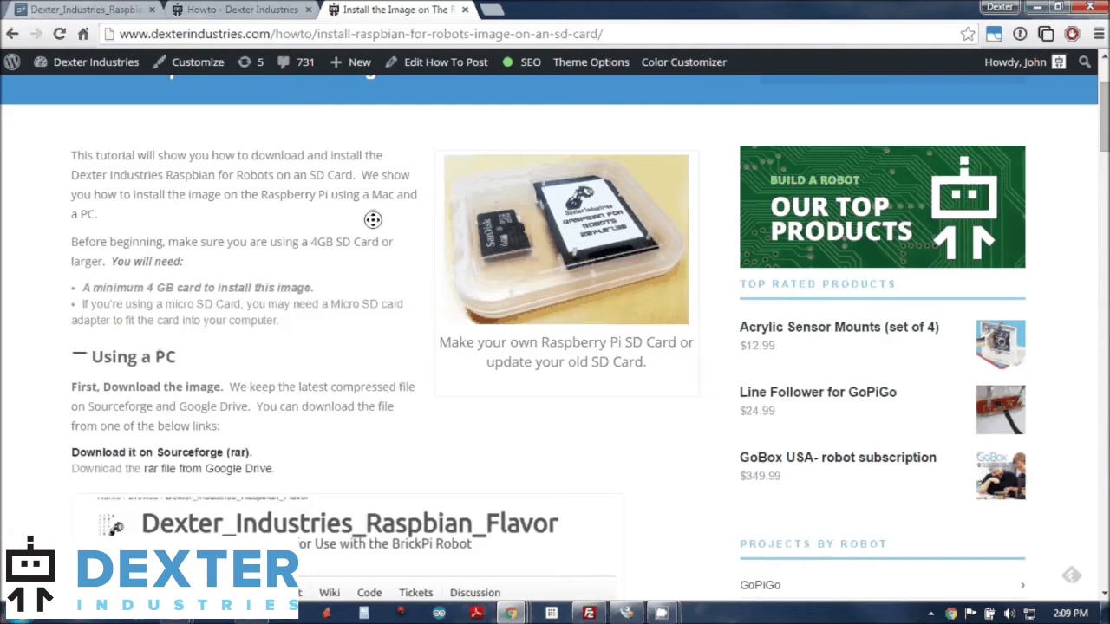
scroll(376, 216, "down", 1)
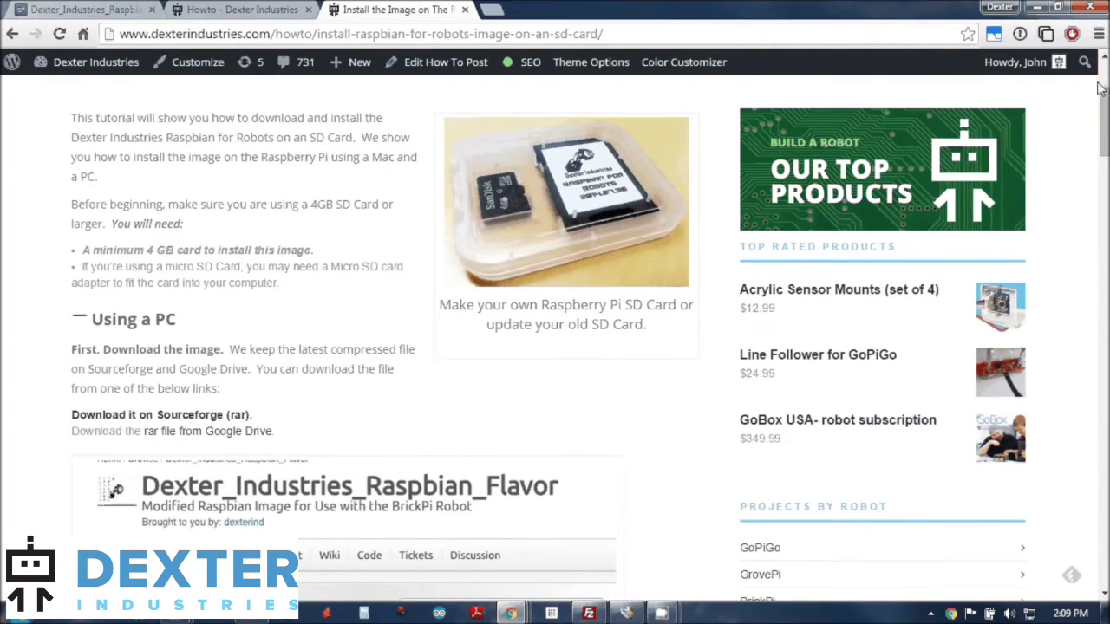
left_click_drag(1103, 102, 1103, 104)
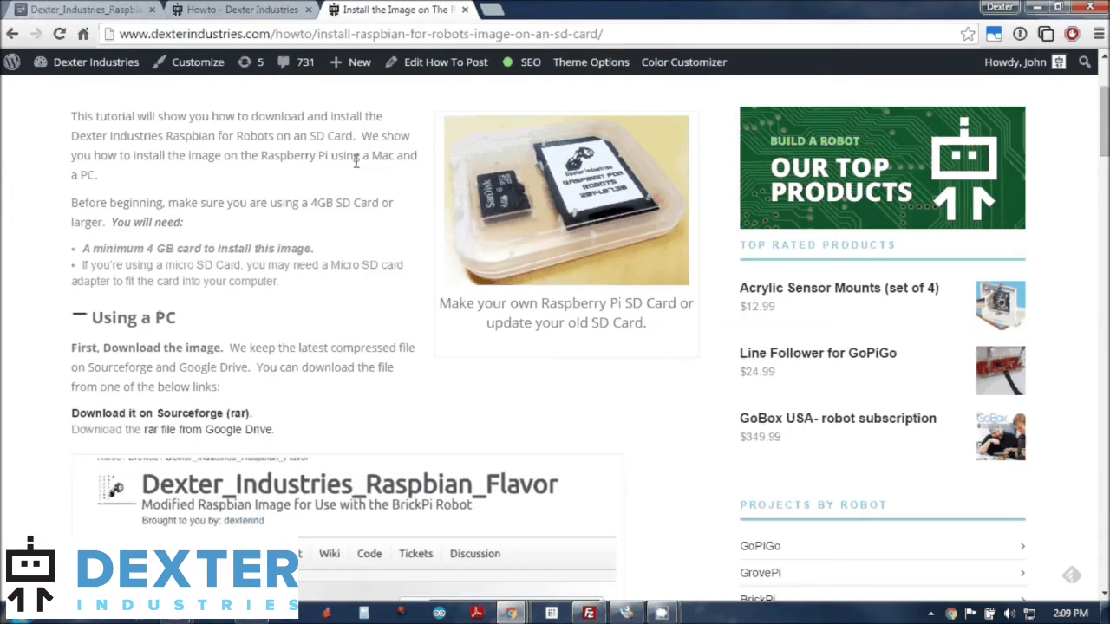
scroll(360, 147, "up", 1)
scroll(361, 148, "up", 1)
scroll(362, 148, "down", 2)
Step: Browse the How To tutorial list, then go back to the install tutorial's Using a PC section
left_click(275, 10)
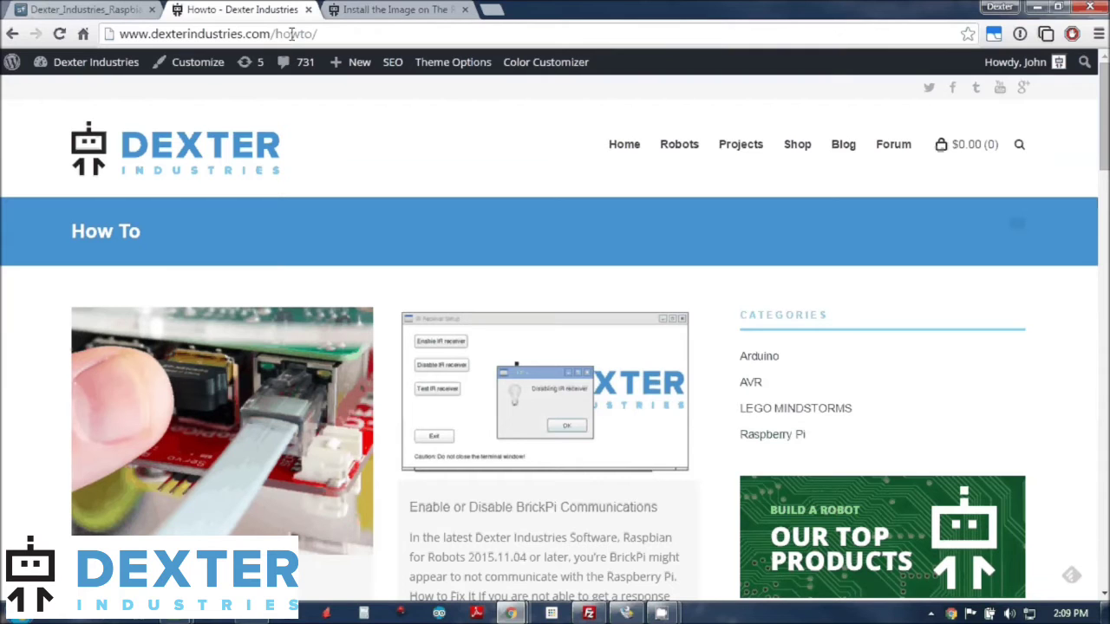
scroll(404, 187, "down", 3)
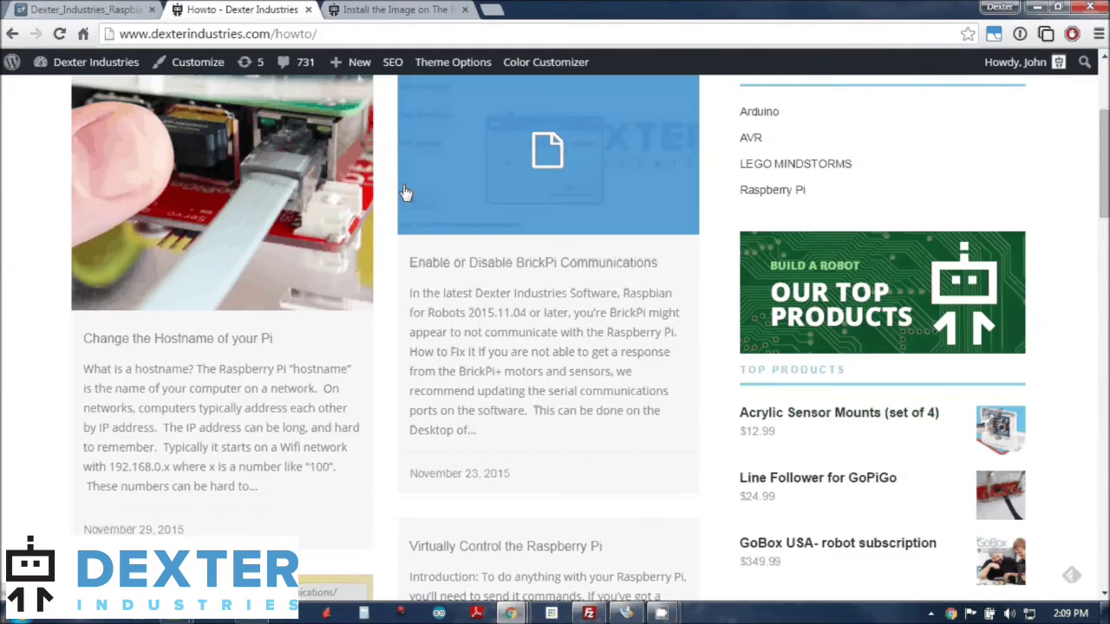
scroll(408, 217, "down", 1)
scroll(364, 260, "down", 2)
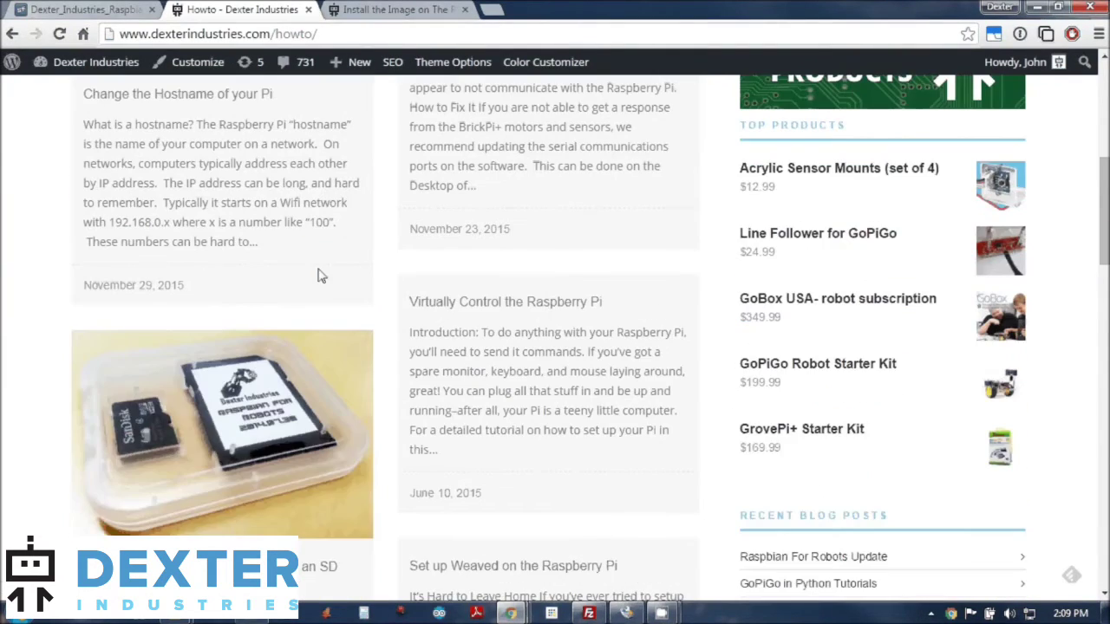
scroll(165, 490, "down", 1)
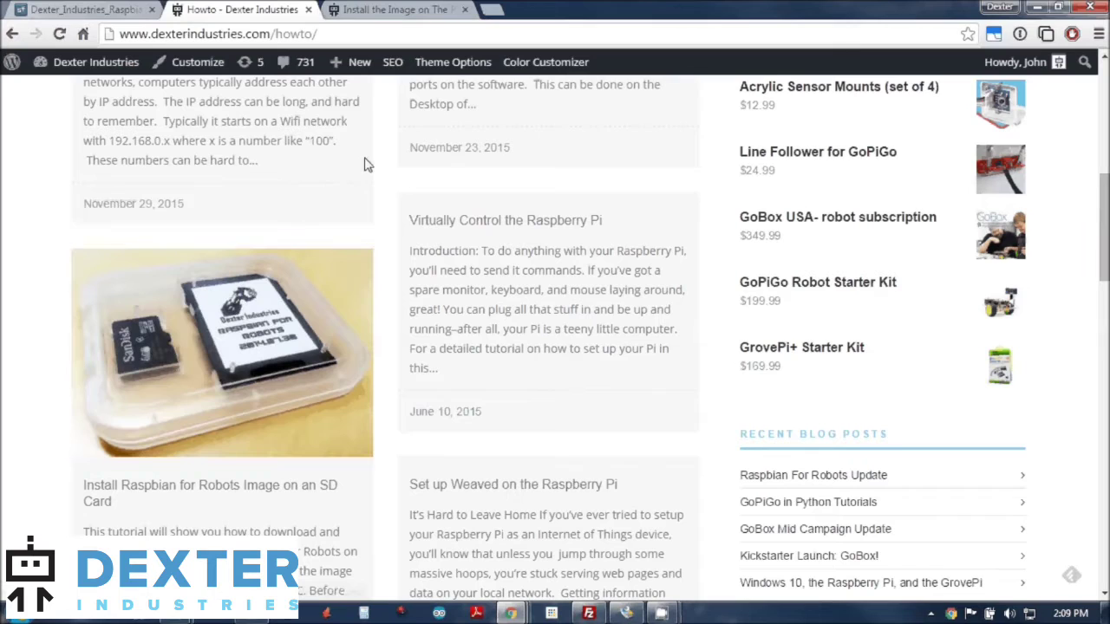
left_click(422, 7)
scroll(374, 358, "down", 1)
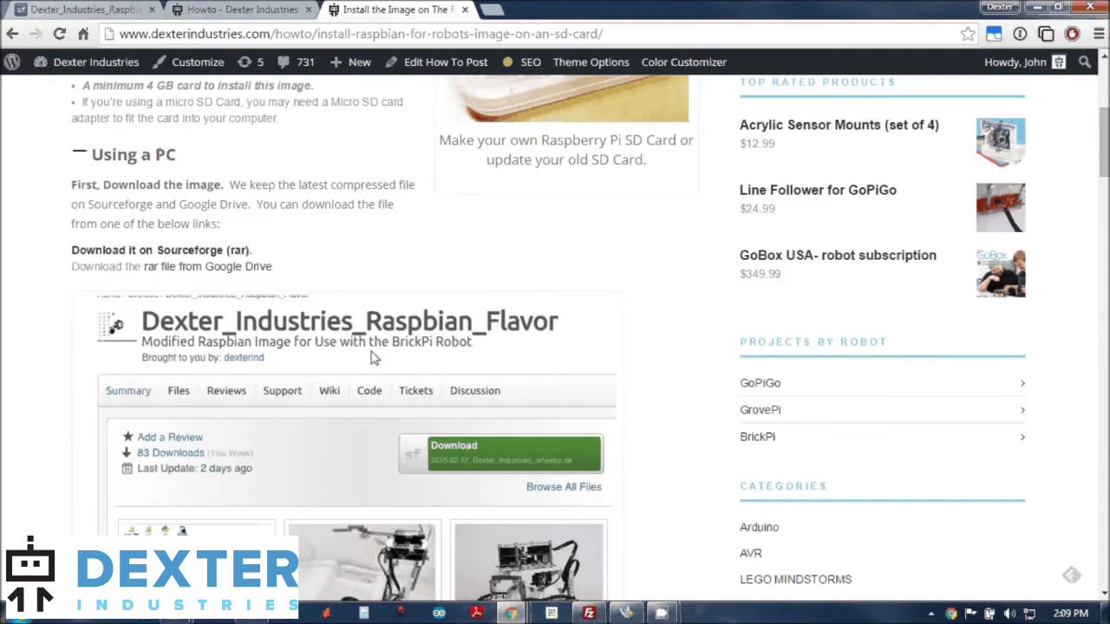
scroll(374, 357, "up", 2)
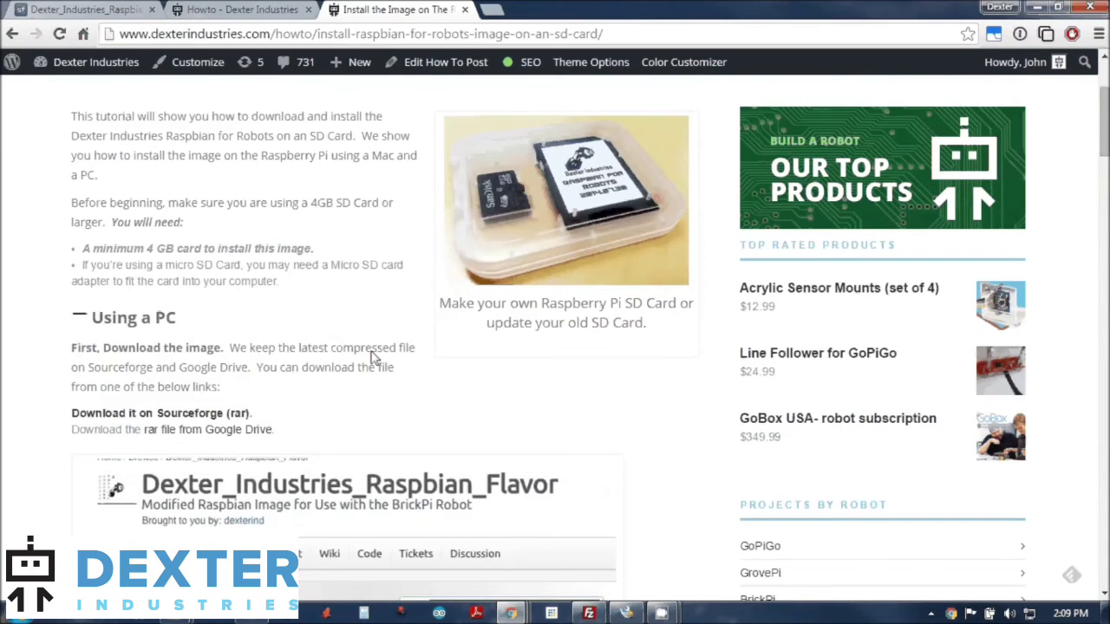
scroll(378, 319, "down", 2)
scroll(378, 318, "down", 1)
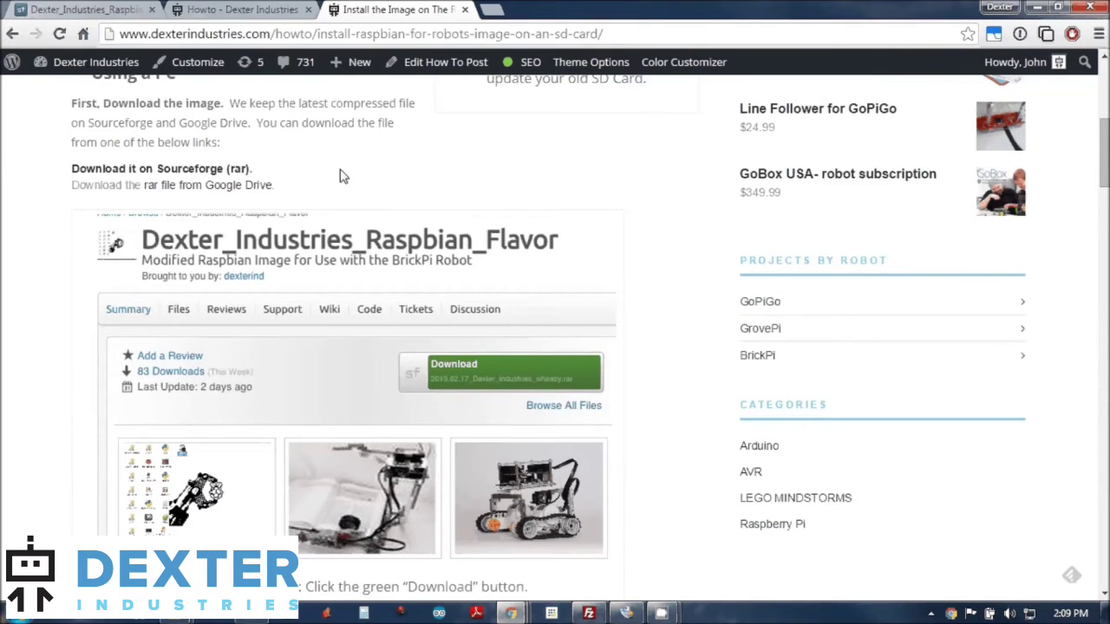
scroll(339, 176, "up", 2)
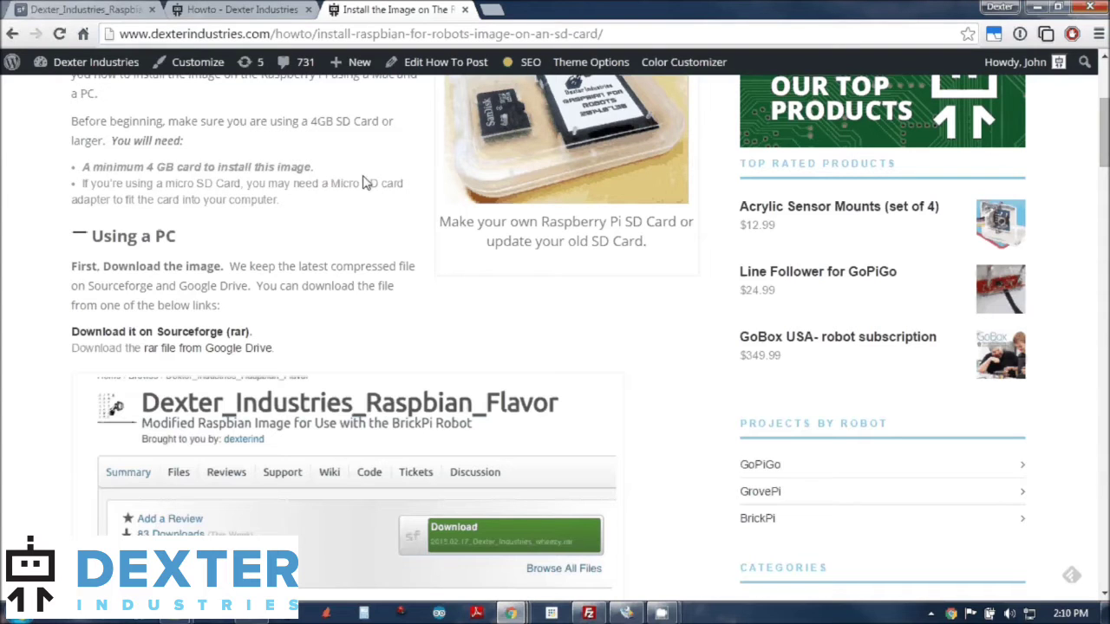
scroll(364, 182, "up", 1)
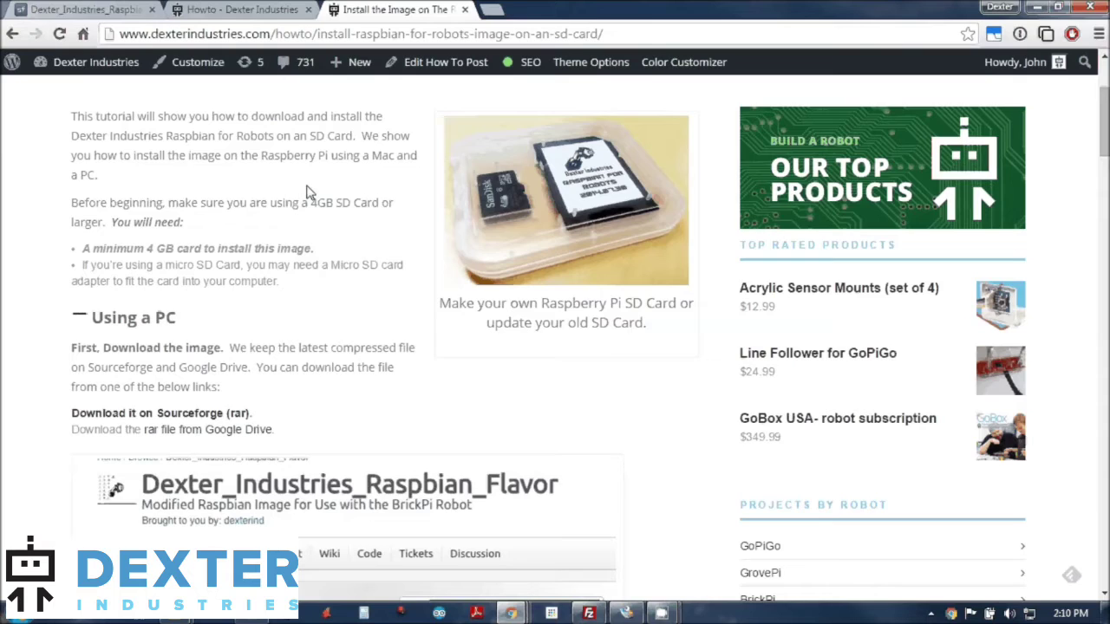
scroll(306, 213, "down", 3)
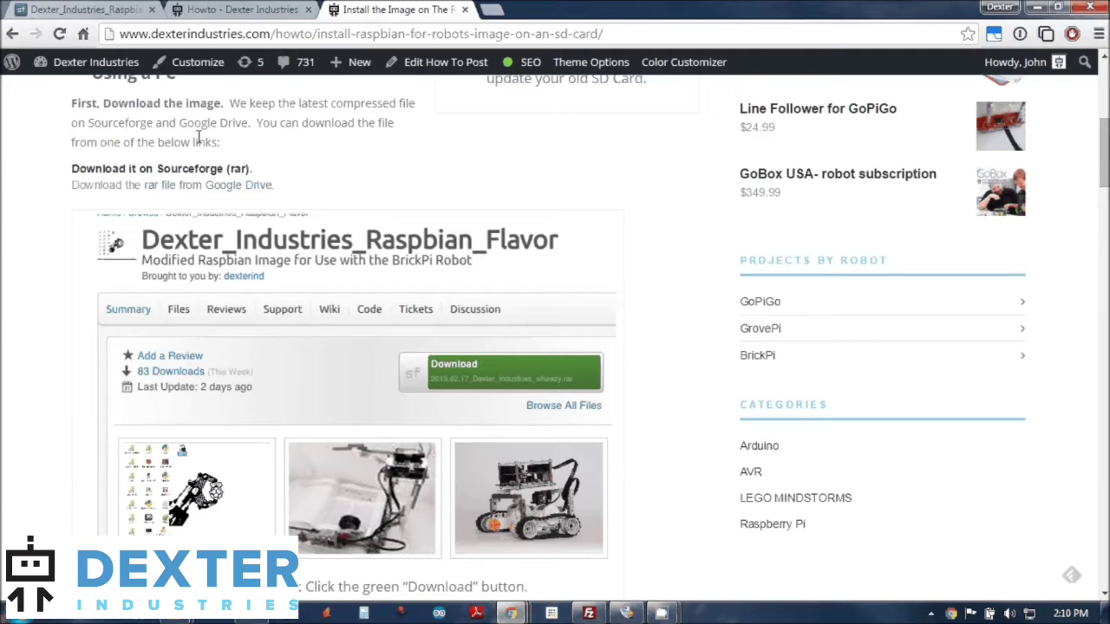
Step: Go to the SourceForge project's Files listing and enter the BETA folder
left_click(97, 8)
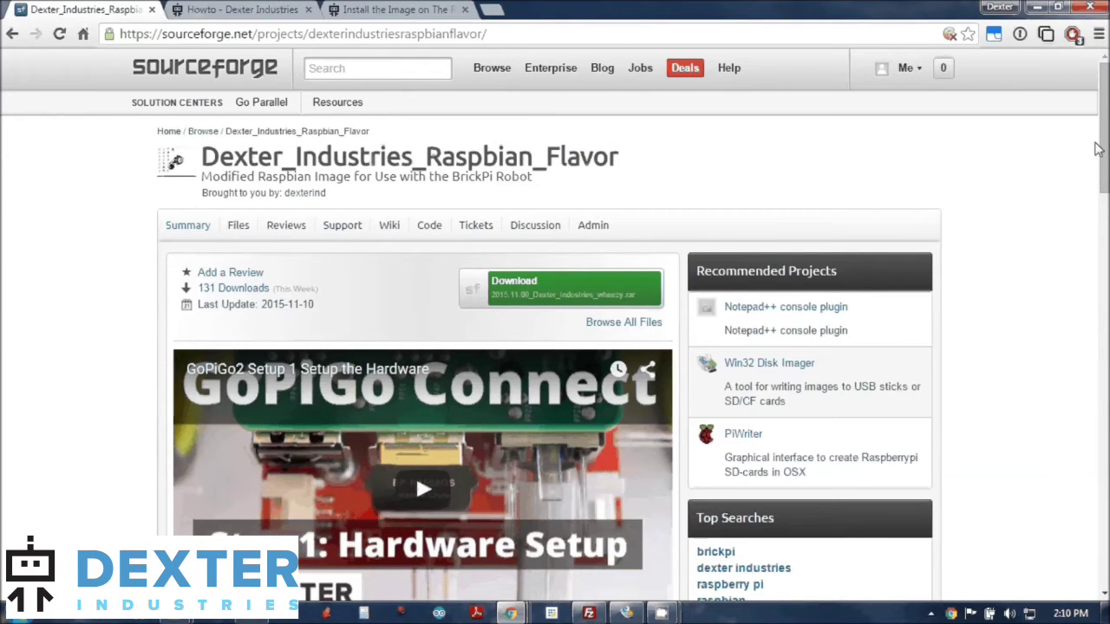
left_click_drag(1102, 156, 1102, 158)
scroll(919, 141, "down", 1)
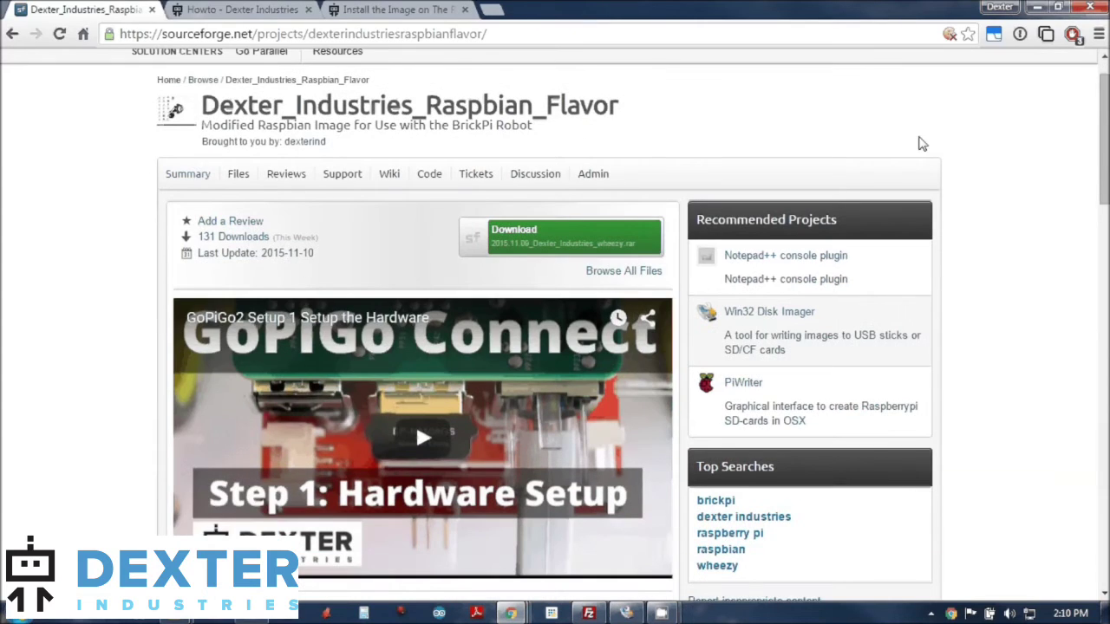
left_click(241, 181)
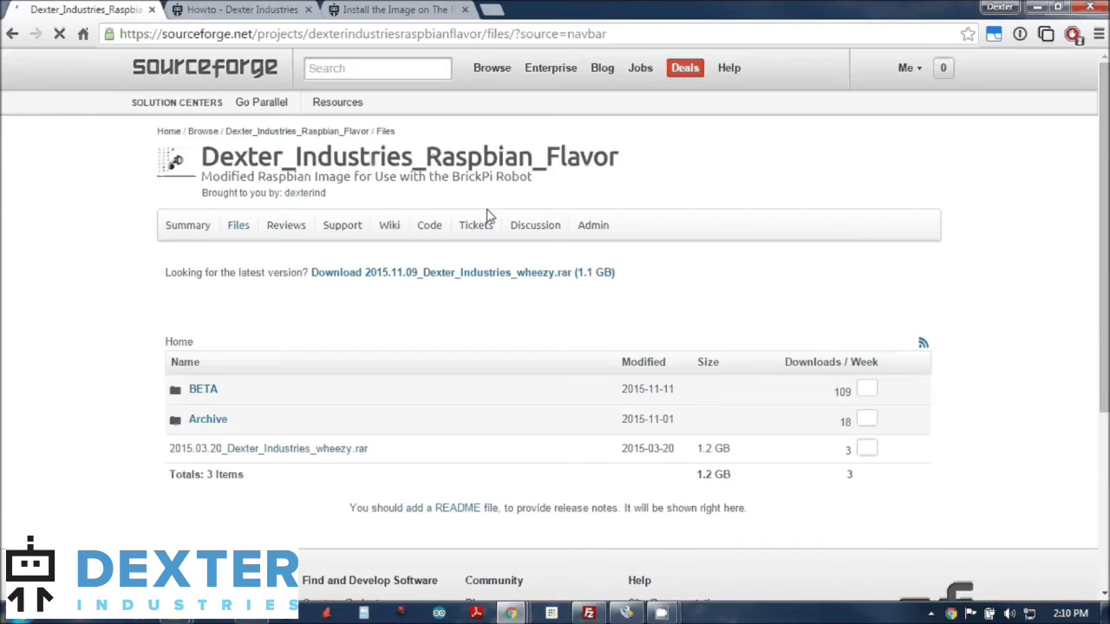
scroll(480, 267, "down", 2)
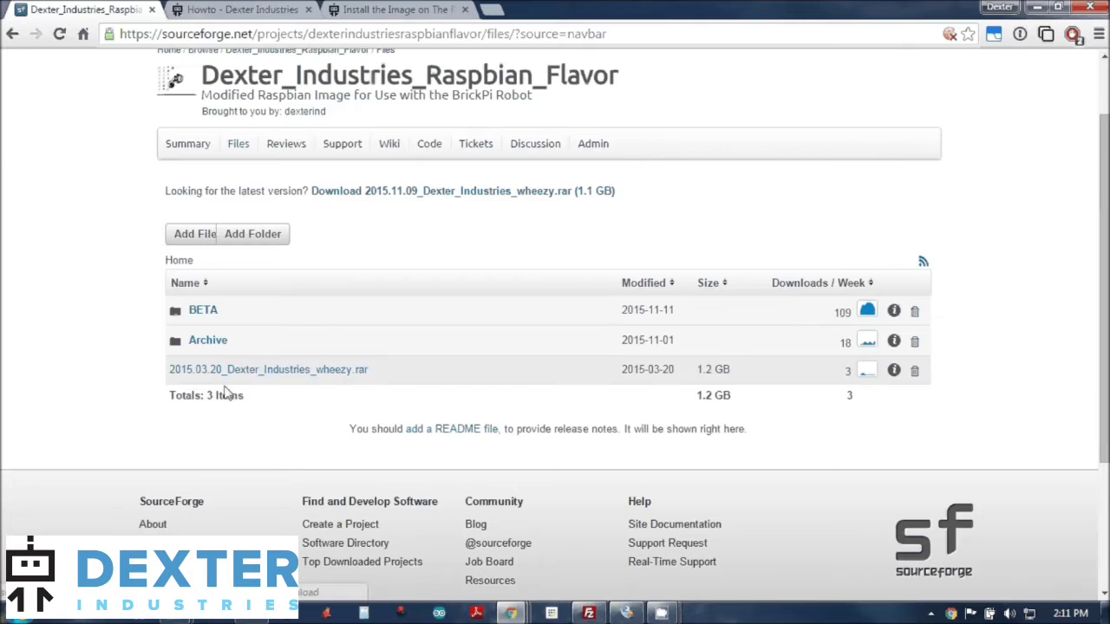
left_click(202, 314)
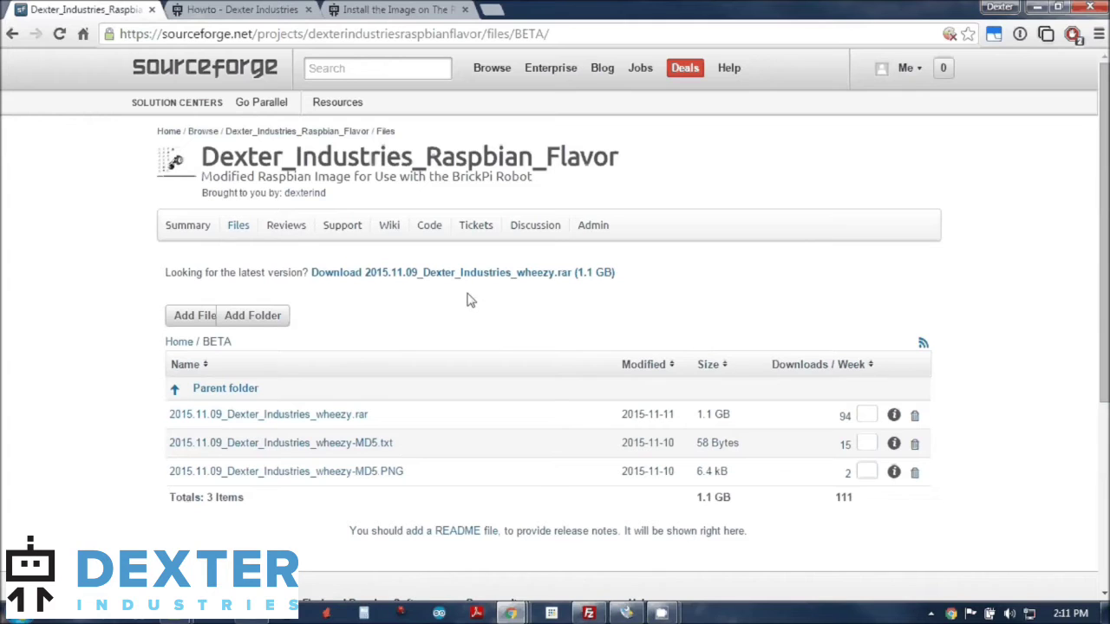
Step: Download 2015.11.09_Dexter_Industries_wheezy.rar and shrink the browser to reveal the desktop
left_click(368, 418)
scroll(404, 396, "down", 1)
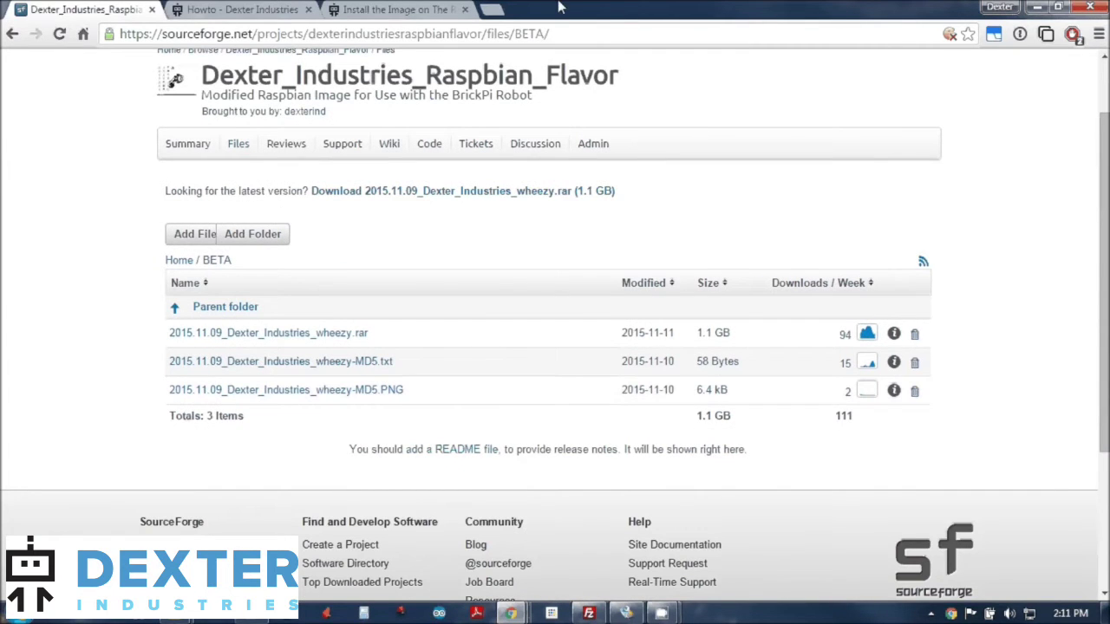
left_click_drag(619, 7, 721, 1)
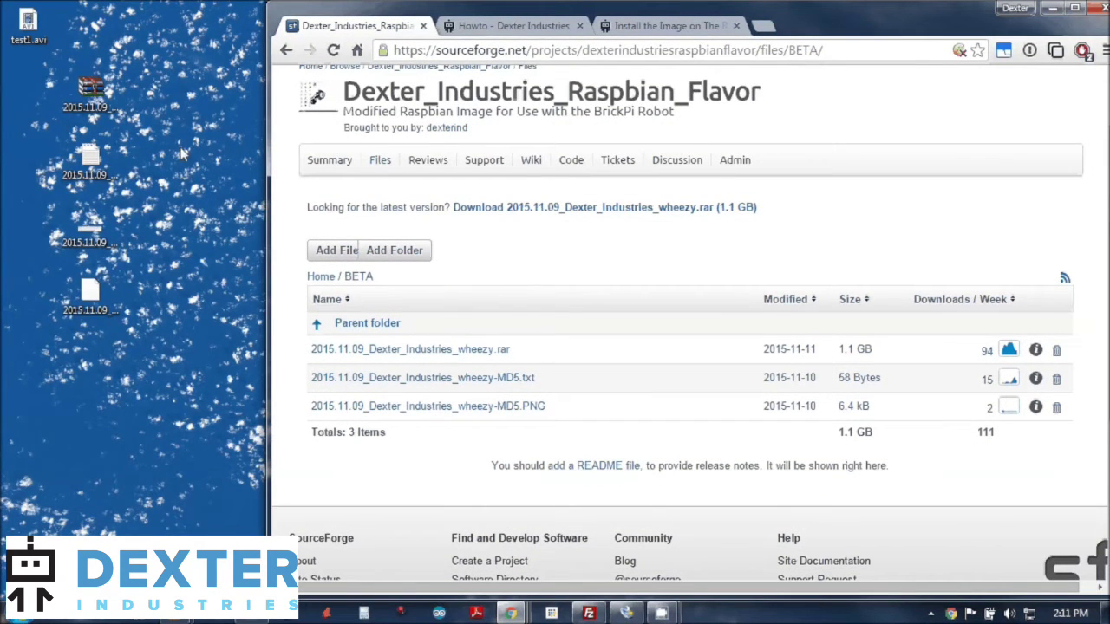
Step: Rename the extracted wheezy .img file on the desktop, then open Windows Explorer
left_click(91, 91)
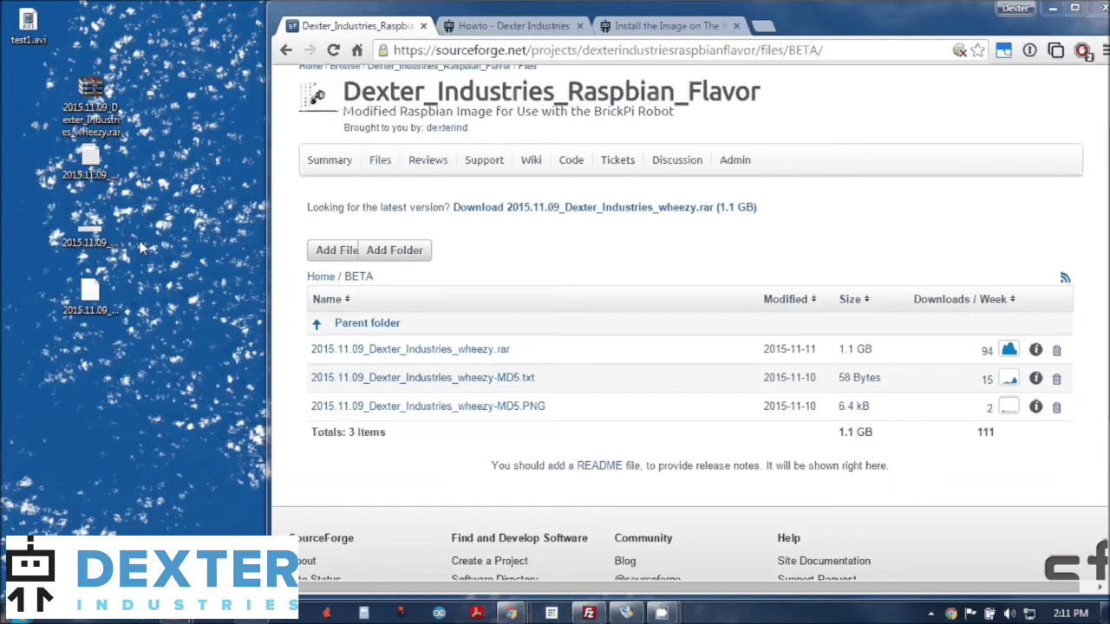
left_click(93, 297)
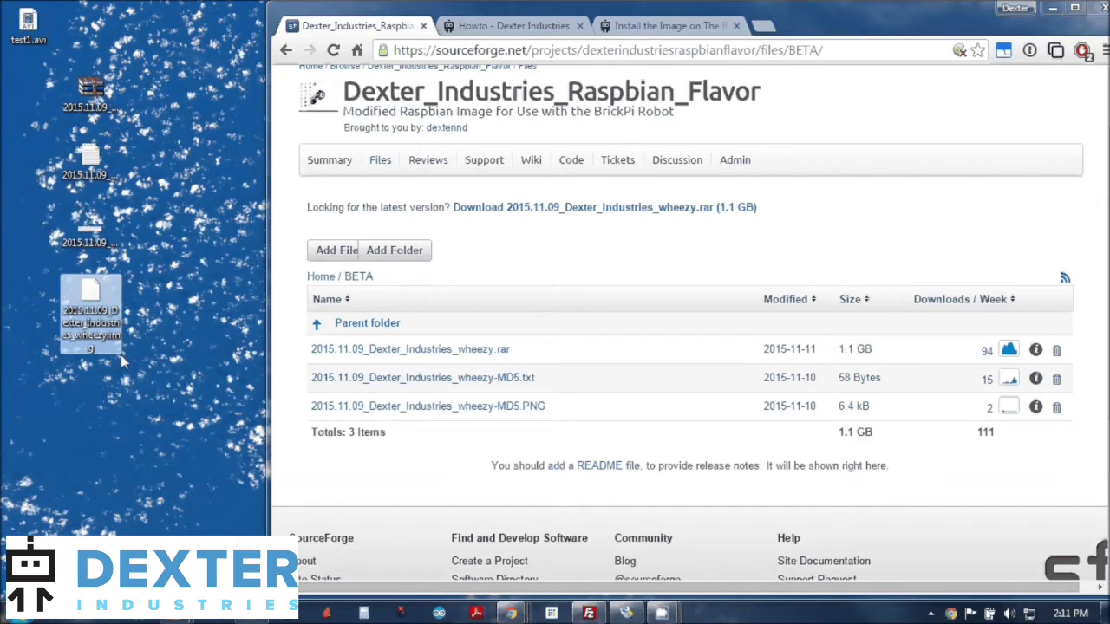
left_click(73, 323)
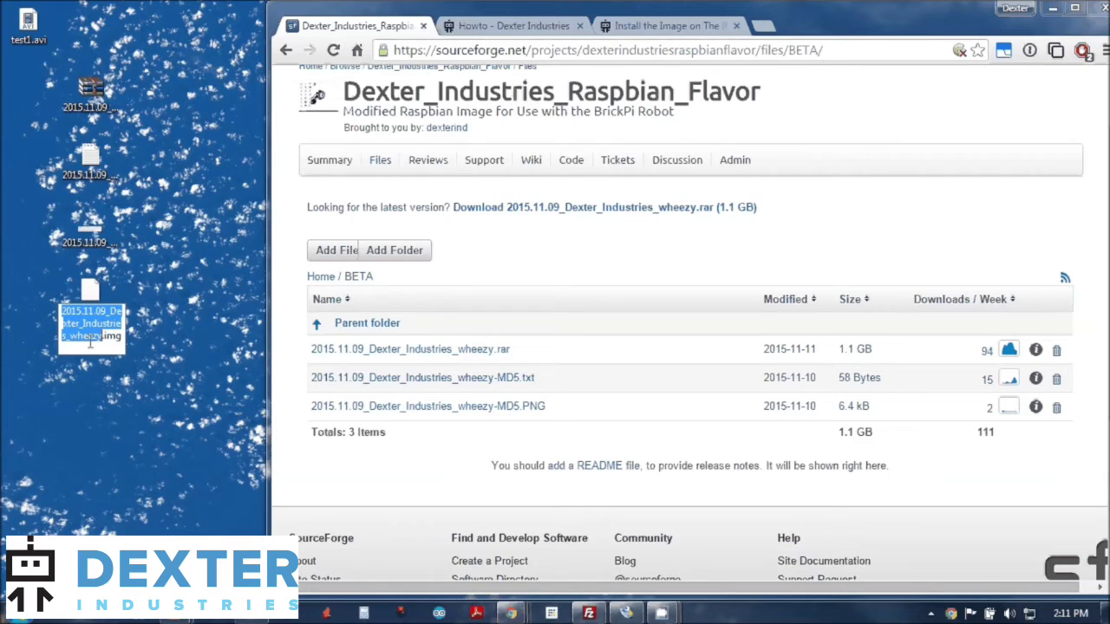
left_click(91, 299)
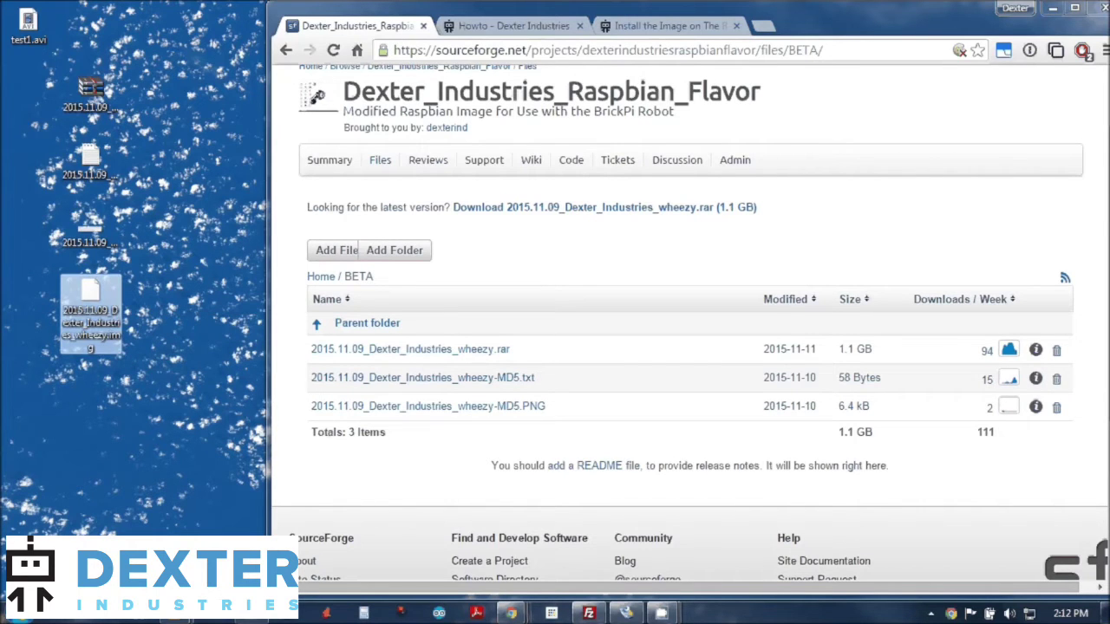
key("alt+Tab")
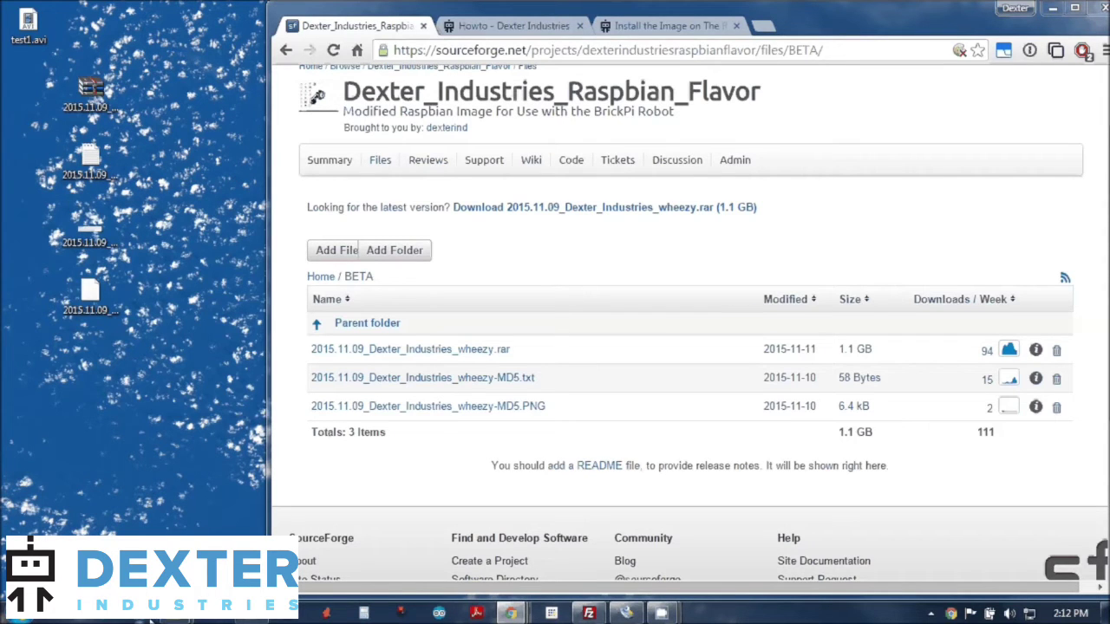
left_click(149, 621)
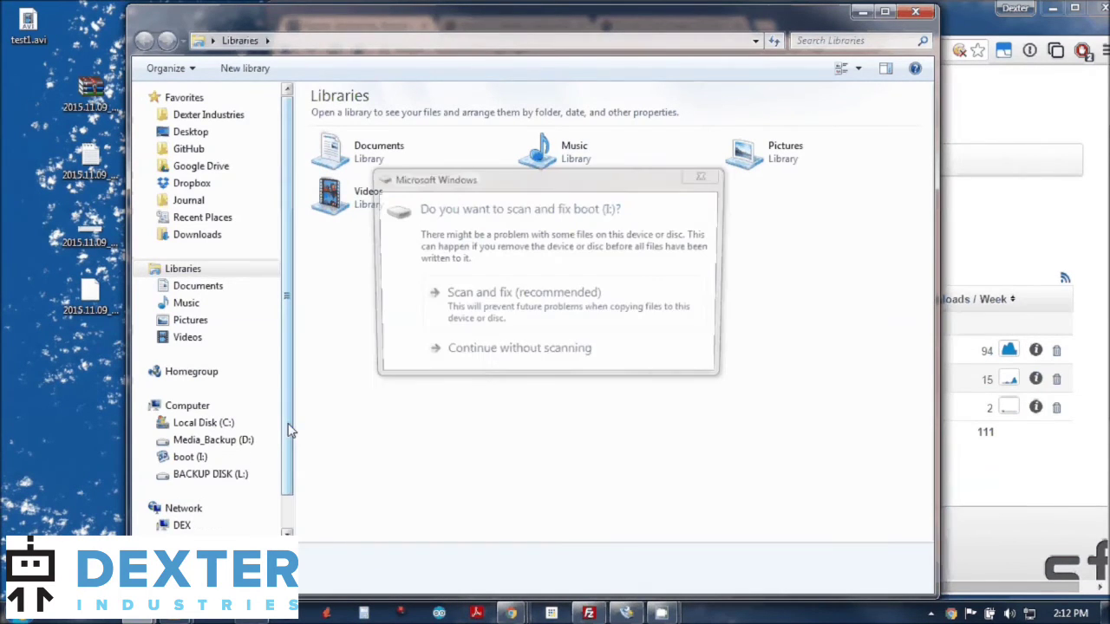
Step: Show the boot (I:) card's files: bootcode.bin, config.txt, kernel.img and start.elf
left_click_drag(289, 431, 288, 439)
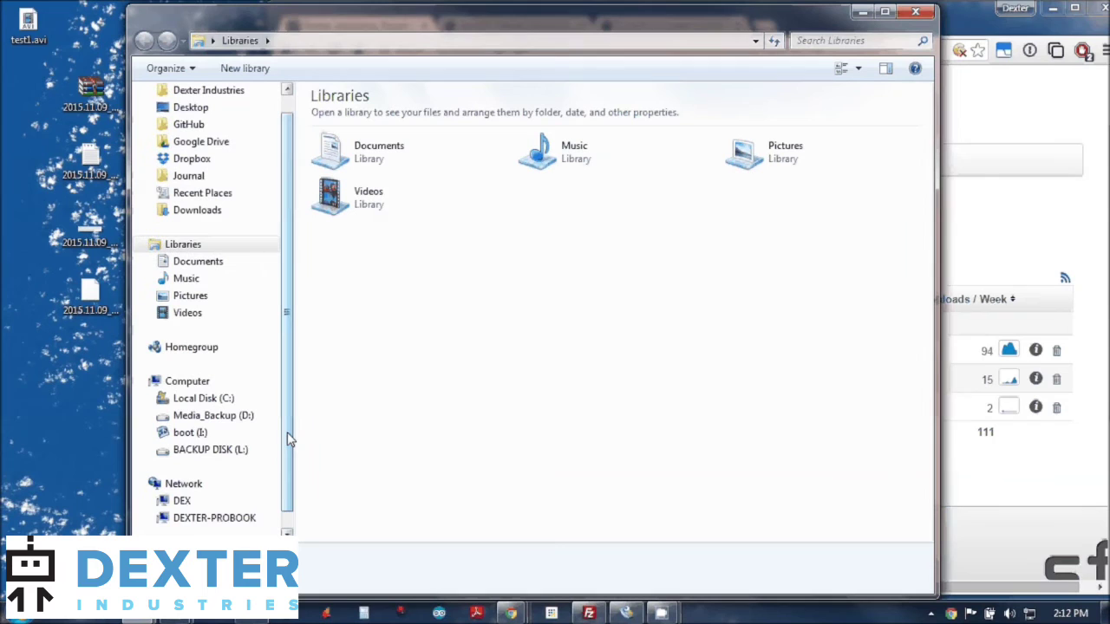
left_click(184, 434)
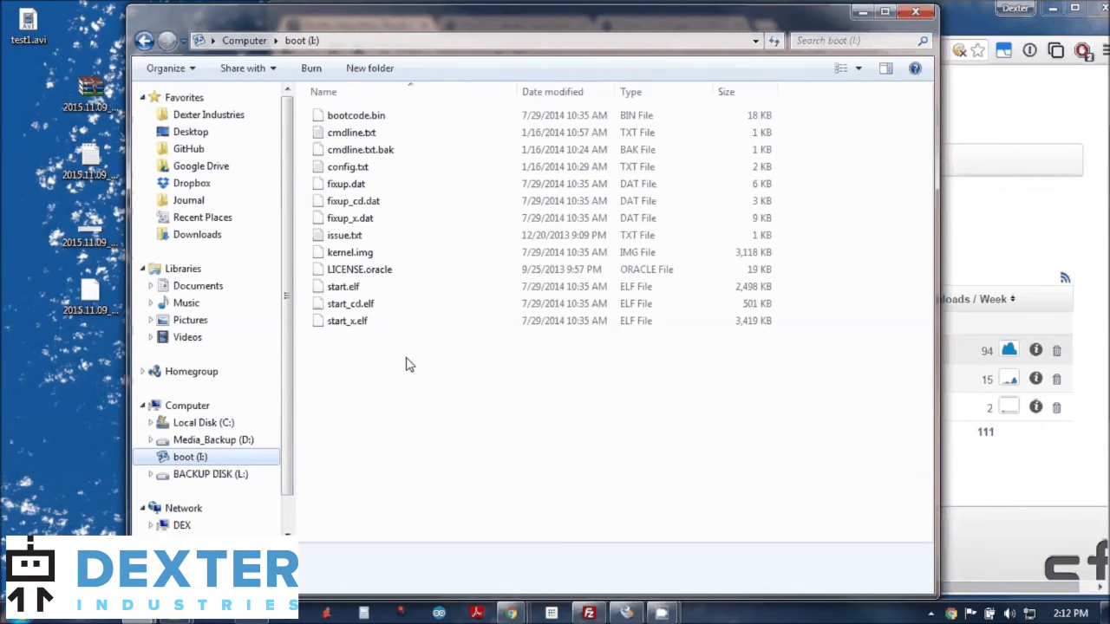
mouse_move(519, 26)
left_mouse_down()
mouse_move(403, 12)
mouse_move(517, 25)
left_mouse_up()
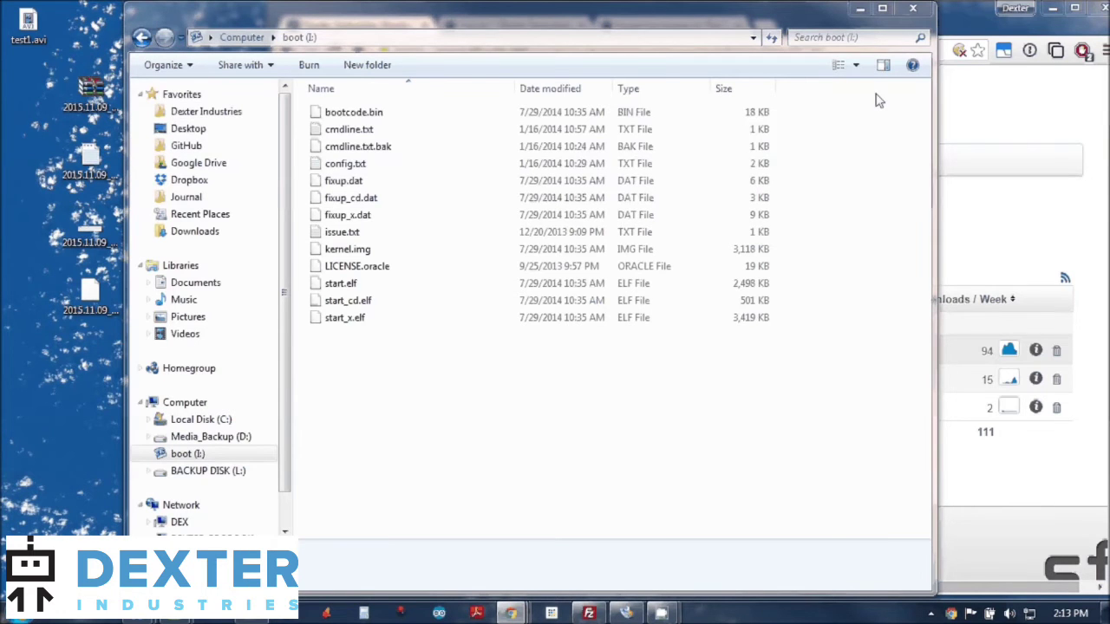
Step: Return to the install tutorial in Chrome at its Win32DiskImager and MD5 check section
left_click(966, 21)
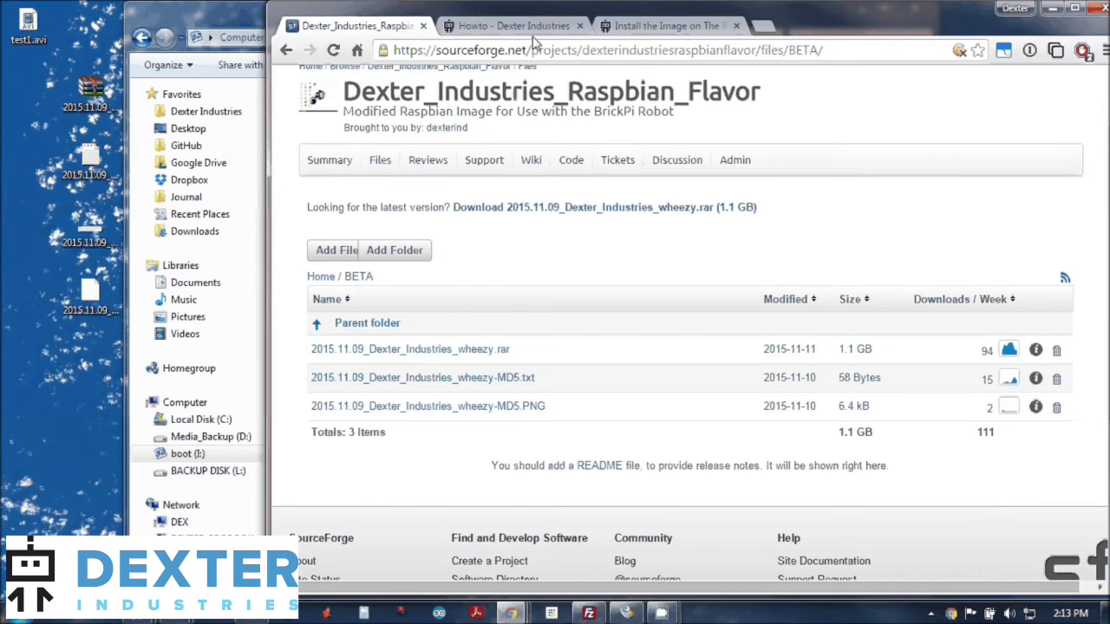
left_click(663, 25)
scroll(634, 471, "down", 5)
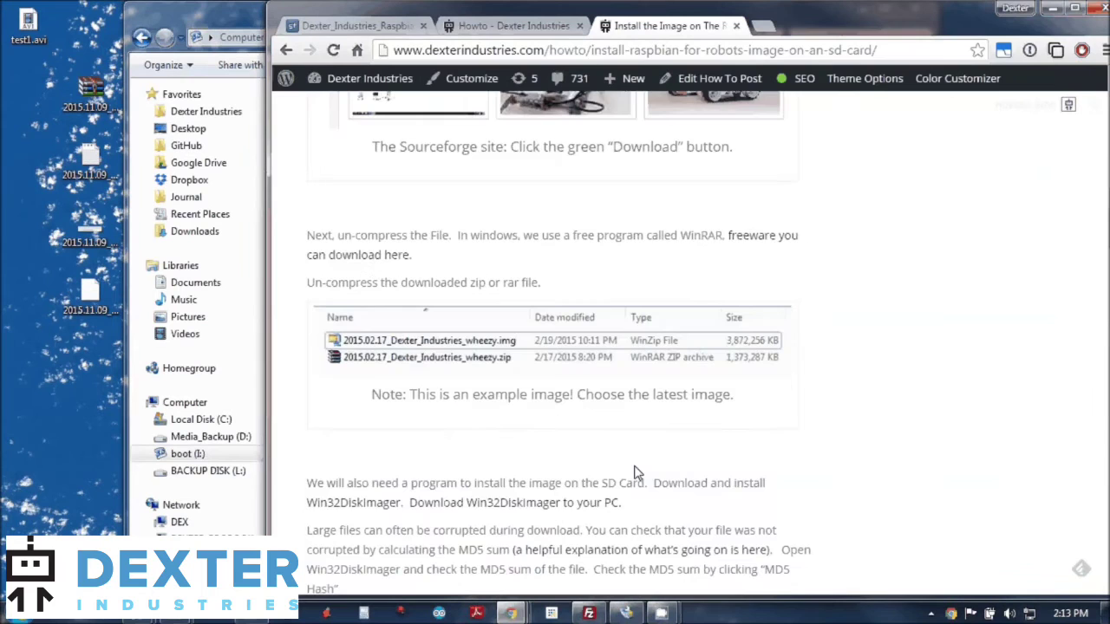
scroll(636, 473, "down", 2)
scroll(637, 474, "down", 1)
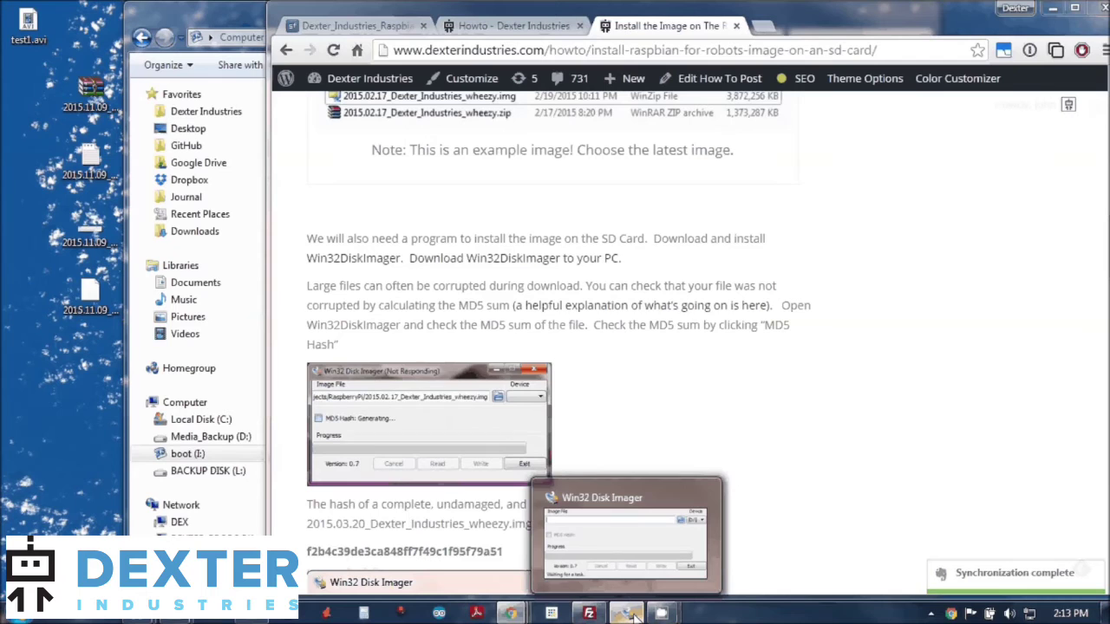
Step: Load 2015.11.09_Dexter_Industries_wheezy.img from the Desktop as Win32 Disk Imager's image file
left_click(633, 614)
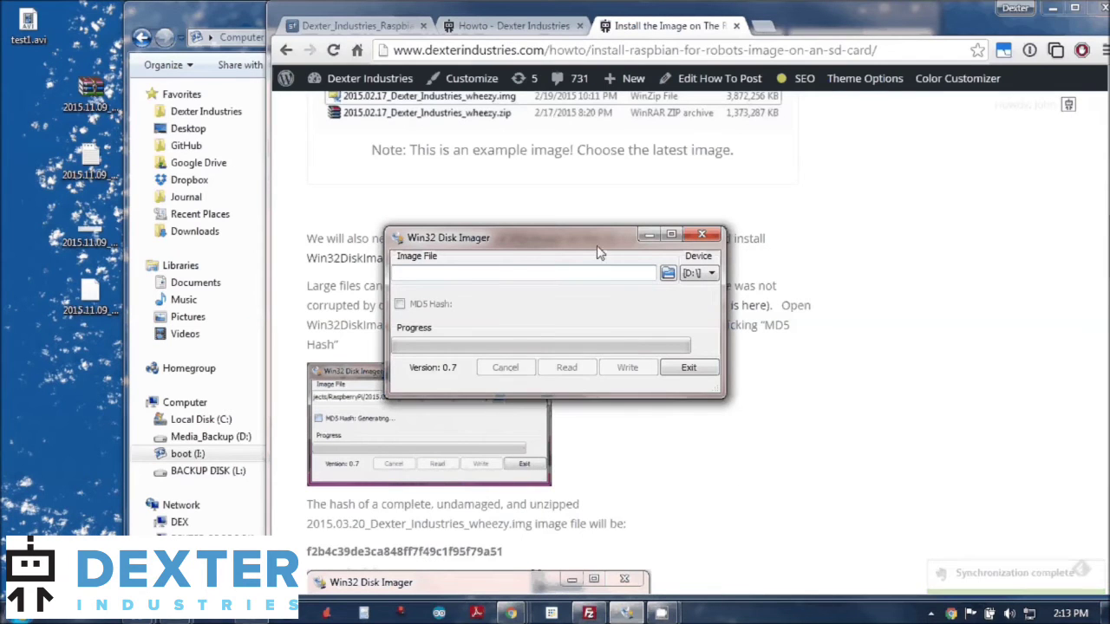
left_click_drag(598, 249, 751, 255)
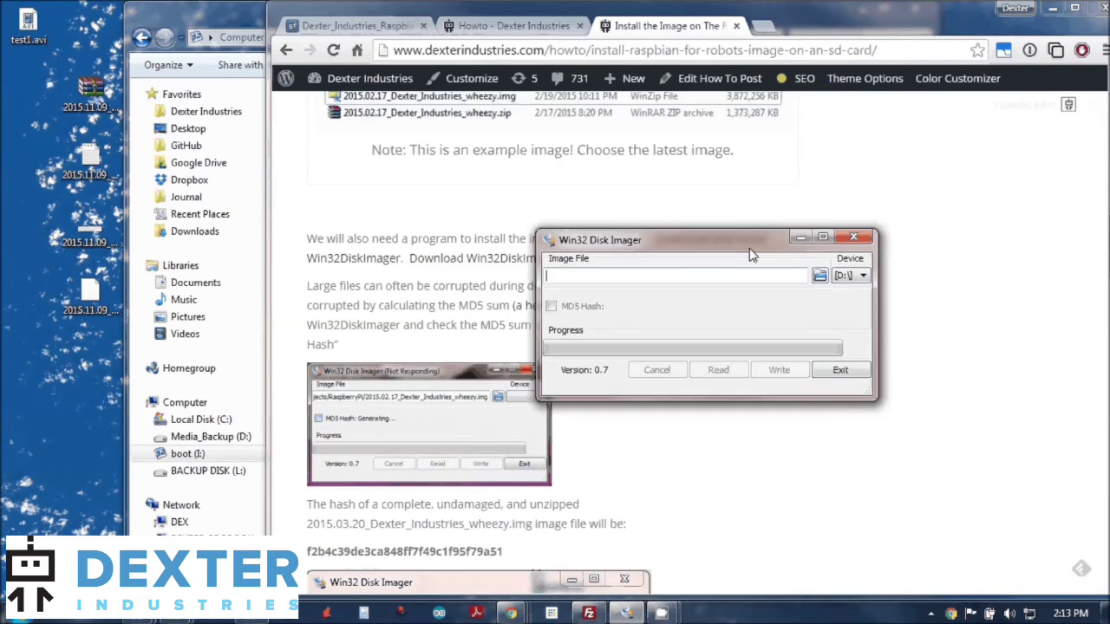
left_click(820, 275)
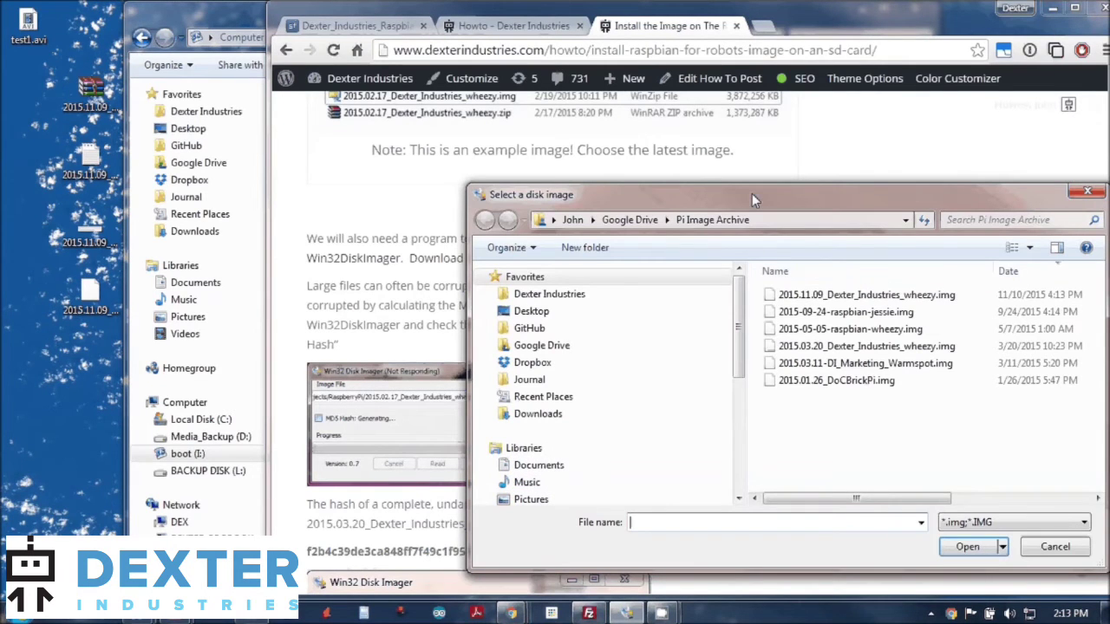
left_click(572, 314)
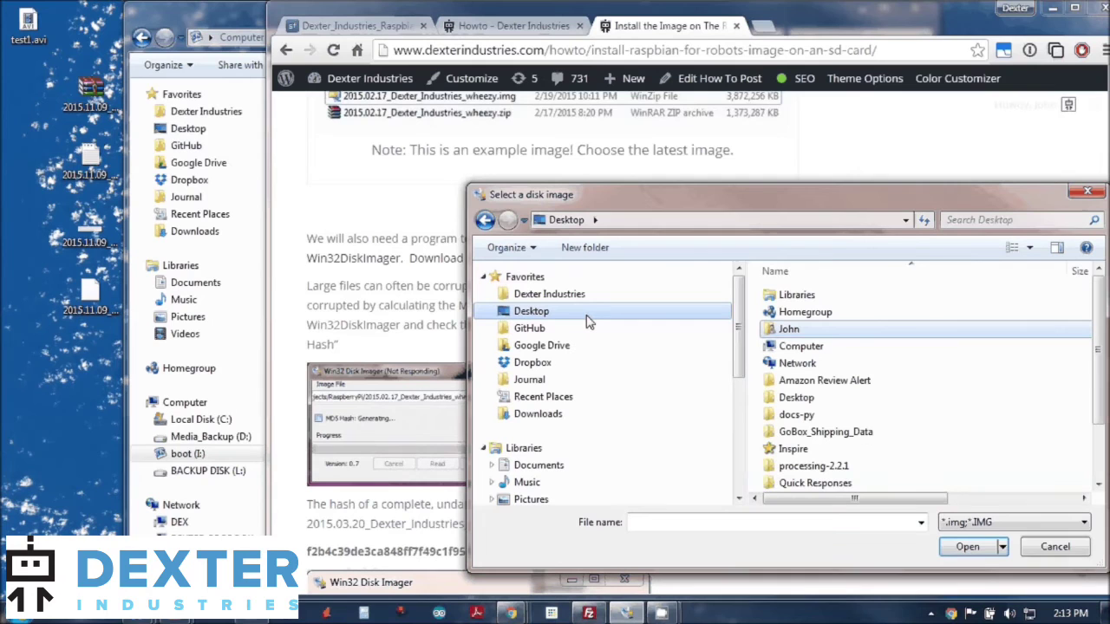
scroll(978, 458, "down", 2)
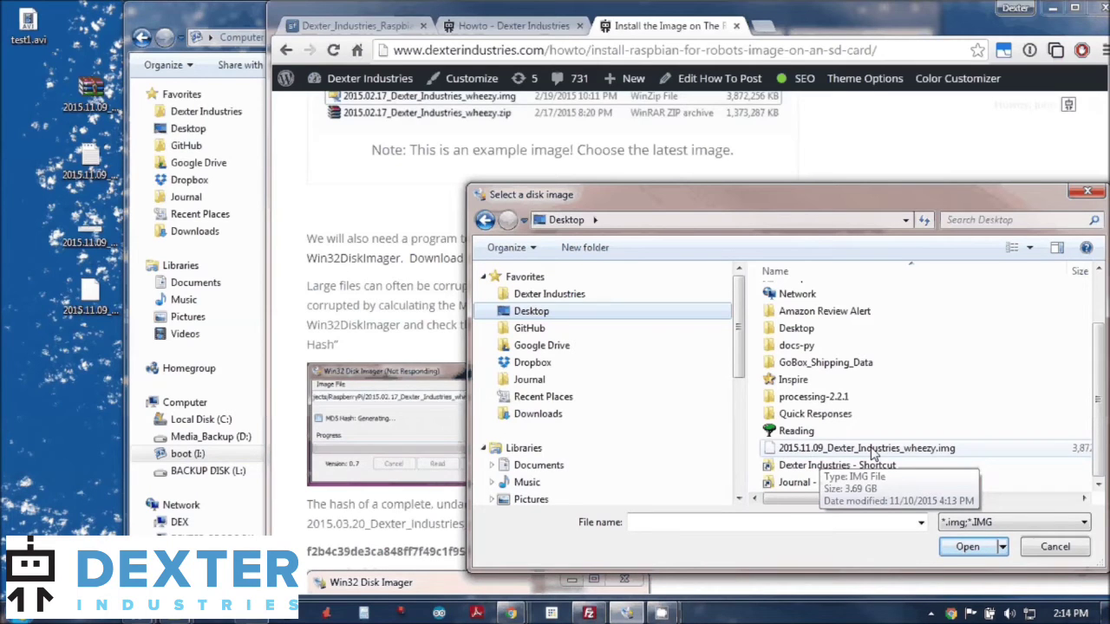
left_click(924, 455)
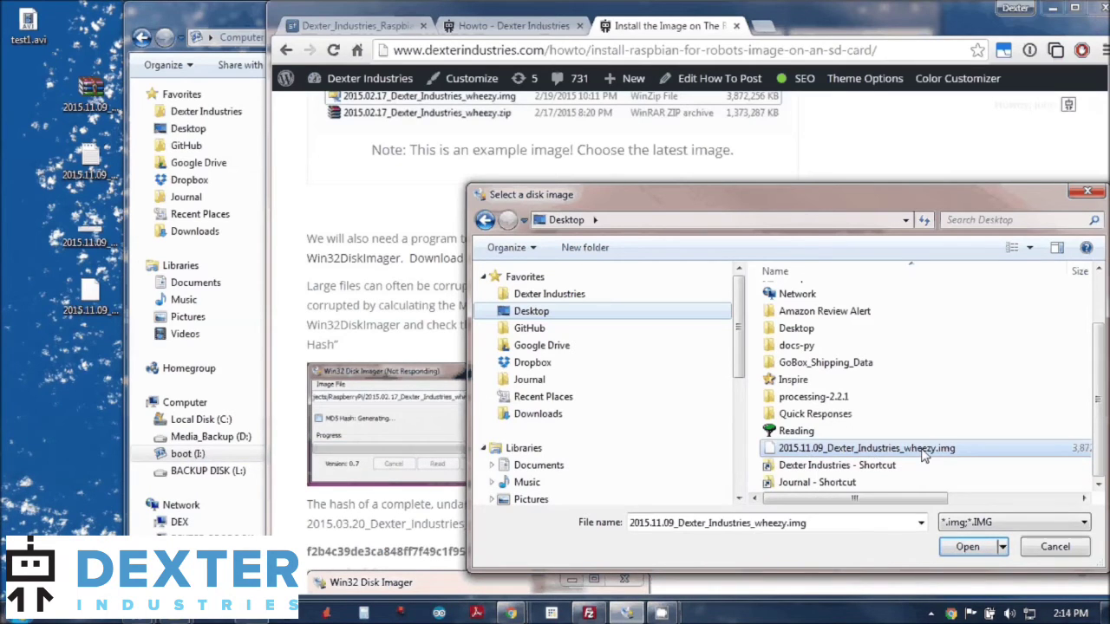
double_click(924, 455)
left_click_drag(576, 292, 843, 276)
left_click(789, 277)
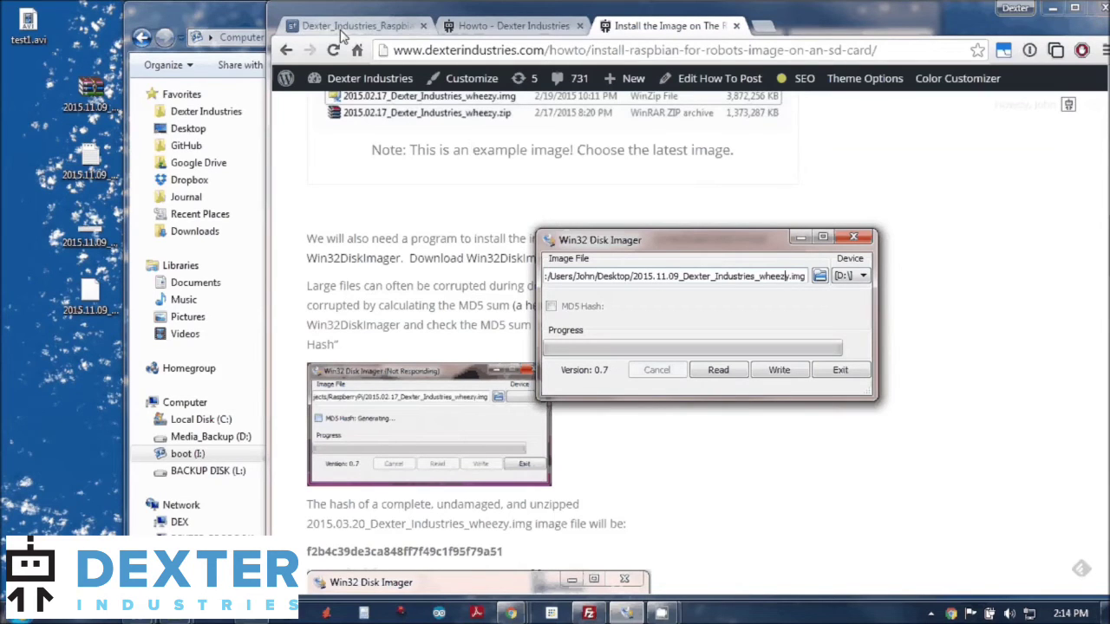
left_click(90, 312)
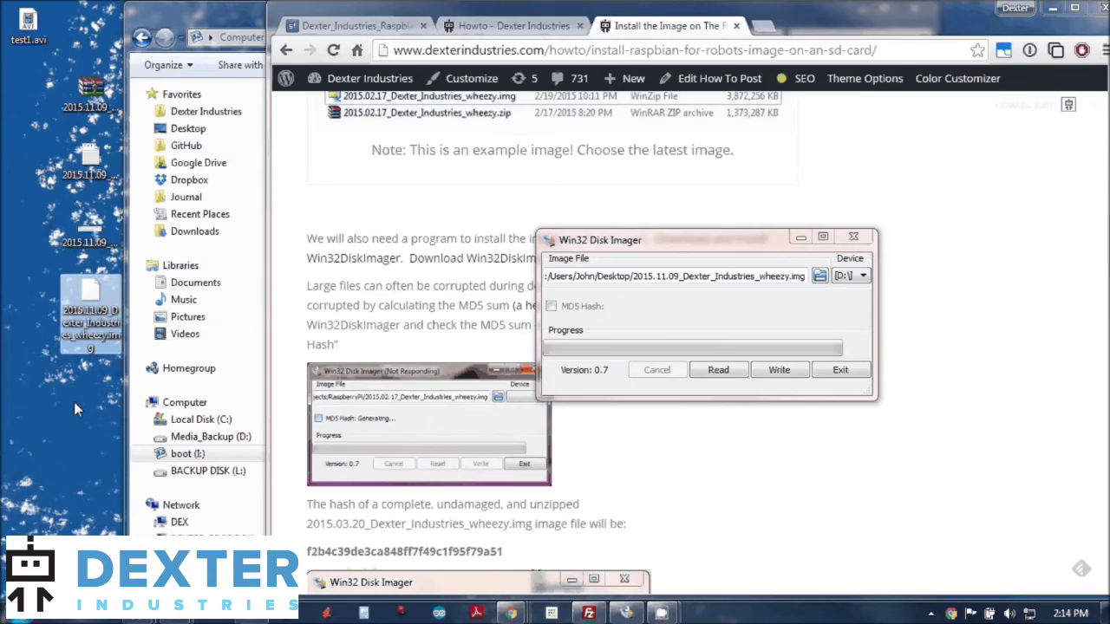
left_click(79, 236)
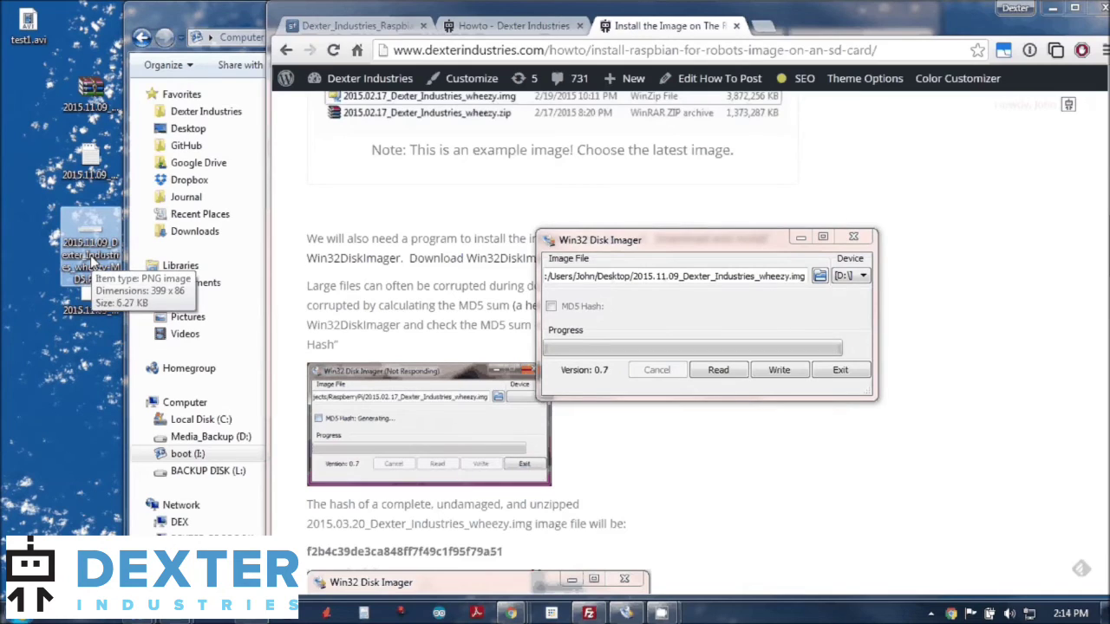
double_click(90, 254)
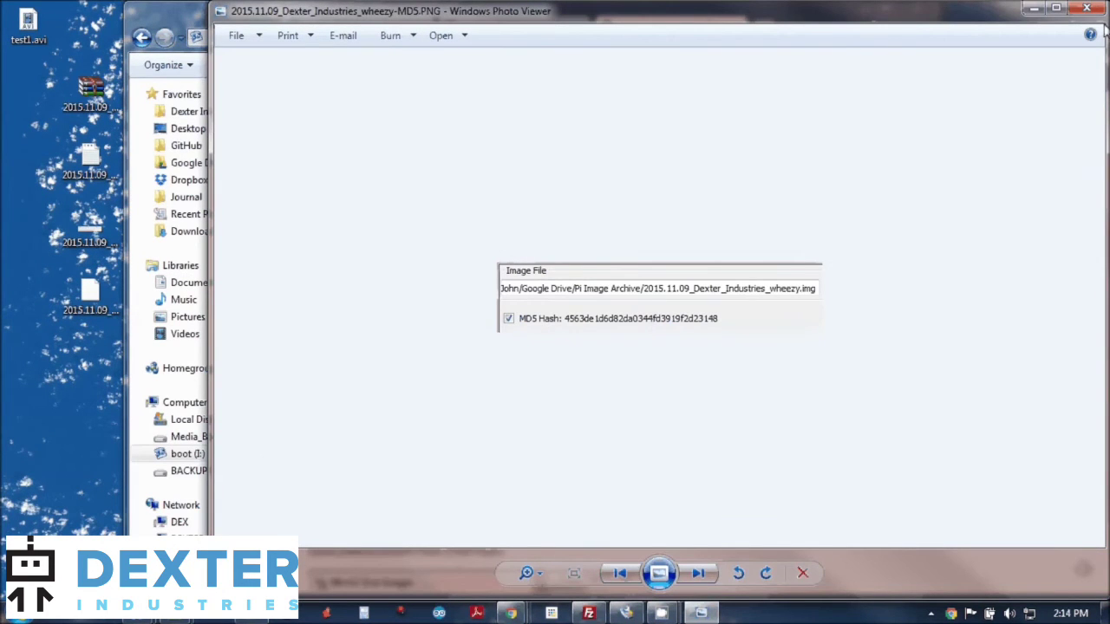
key("alt+F4")
left_click(82, 165)
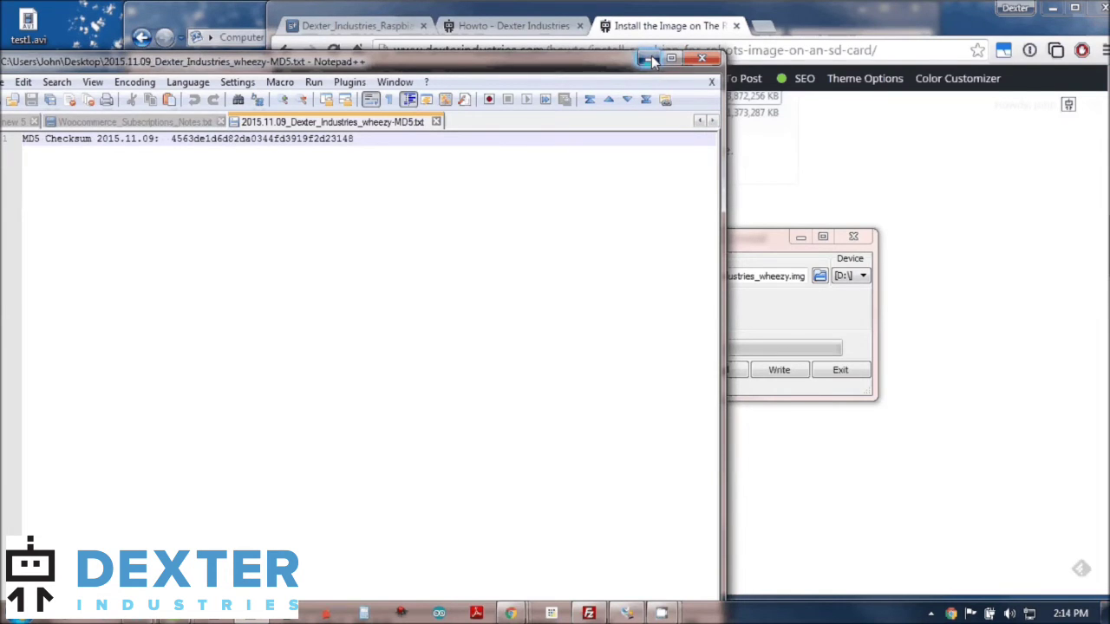
left_click(649, 58)
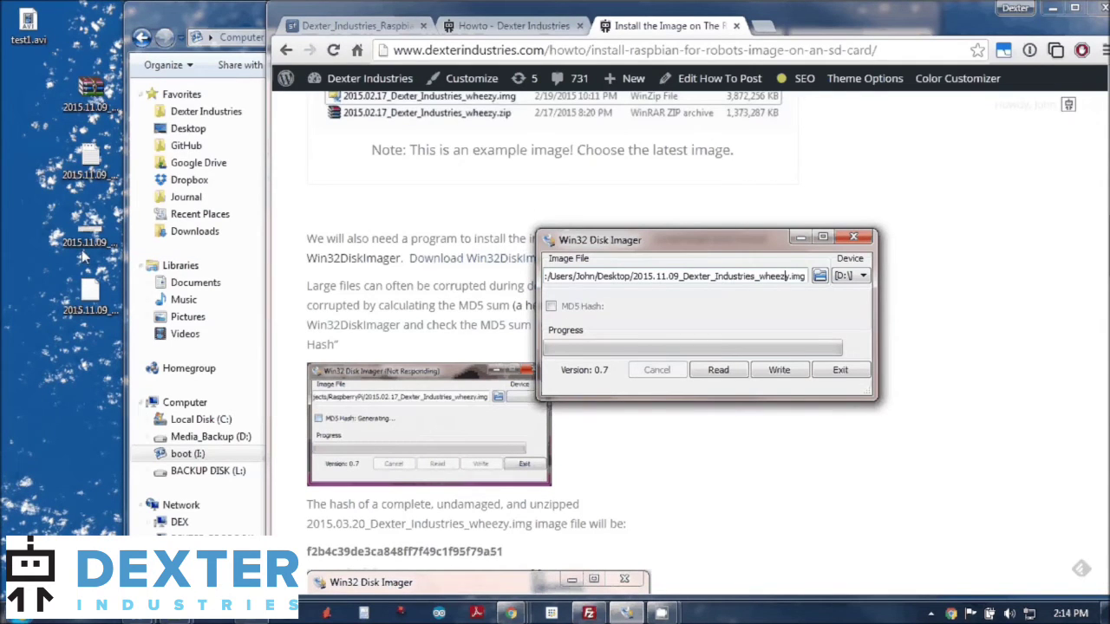
left_click(90, 295)
left_click(85, 225)
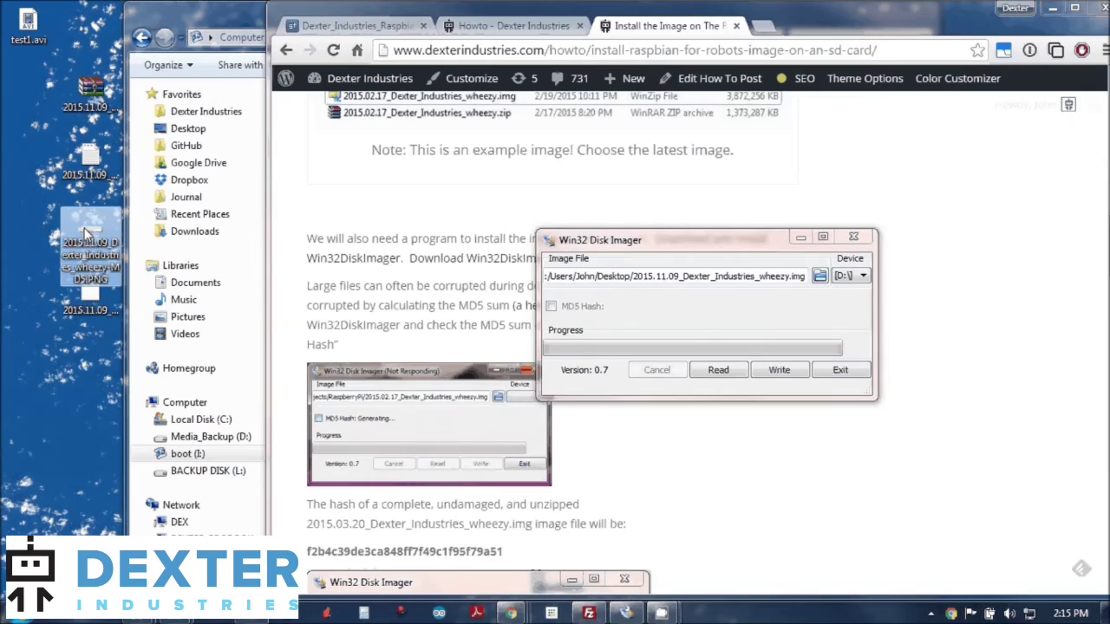
double_click(86, 234)
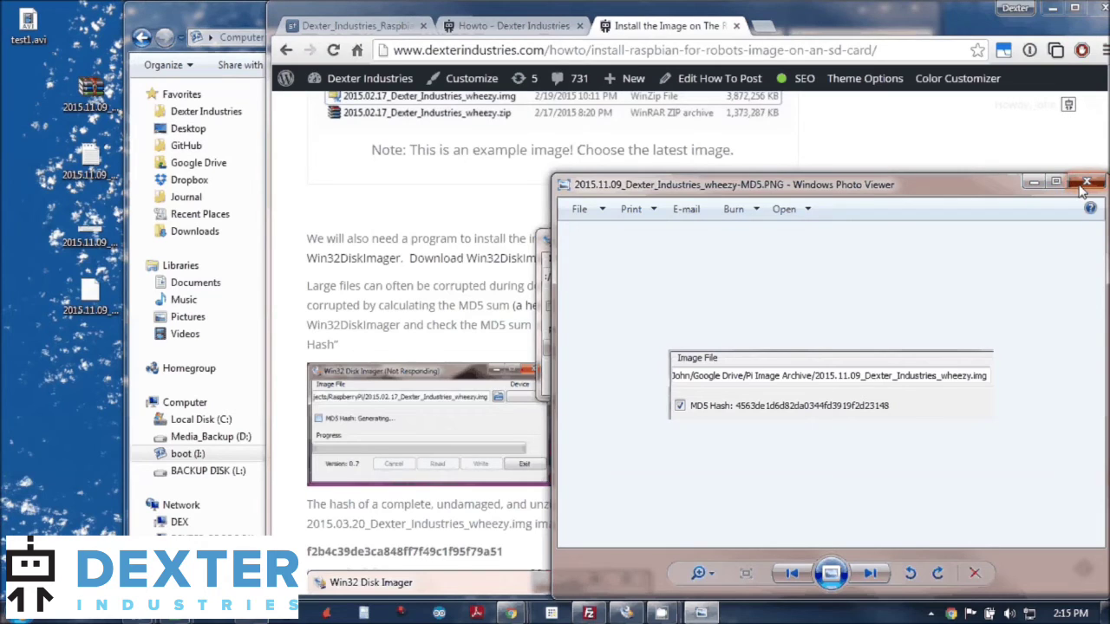
Step: Set the target device to [I:\] and start writing the wheezy image
left_click(1085, 184)
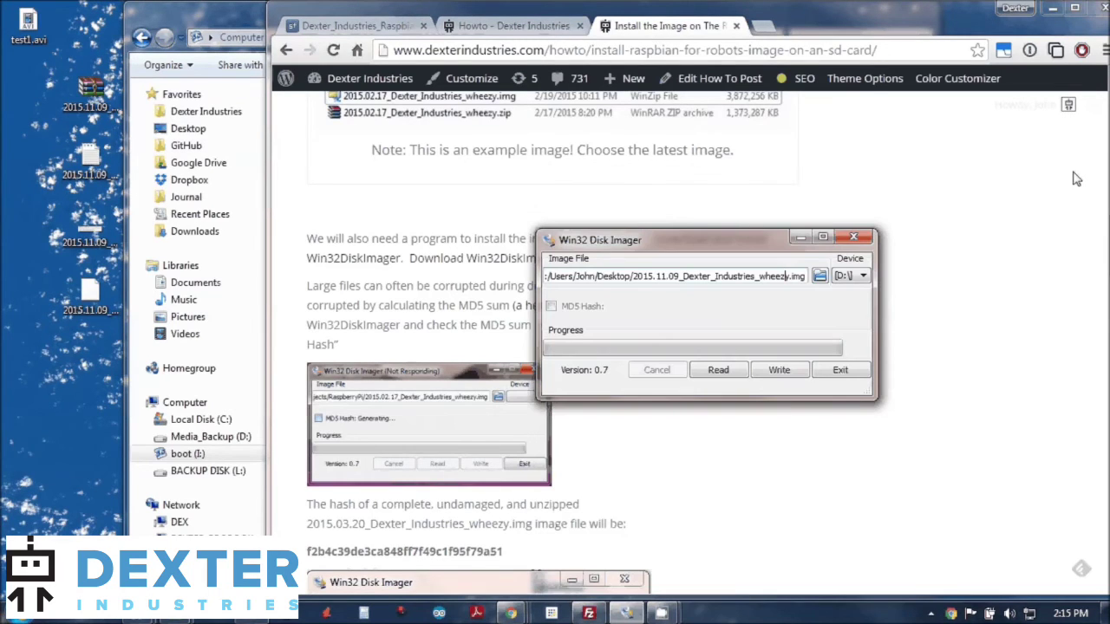
left_click_drag(600, 277, 826, 296)
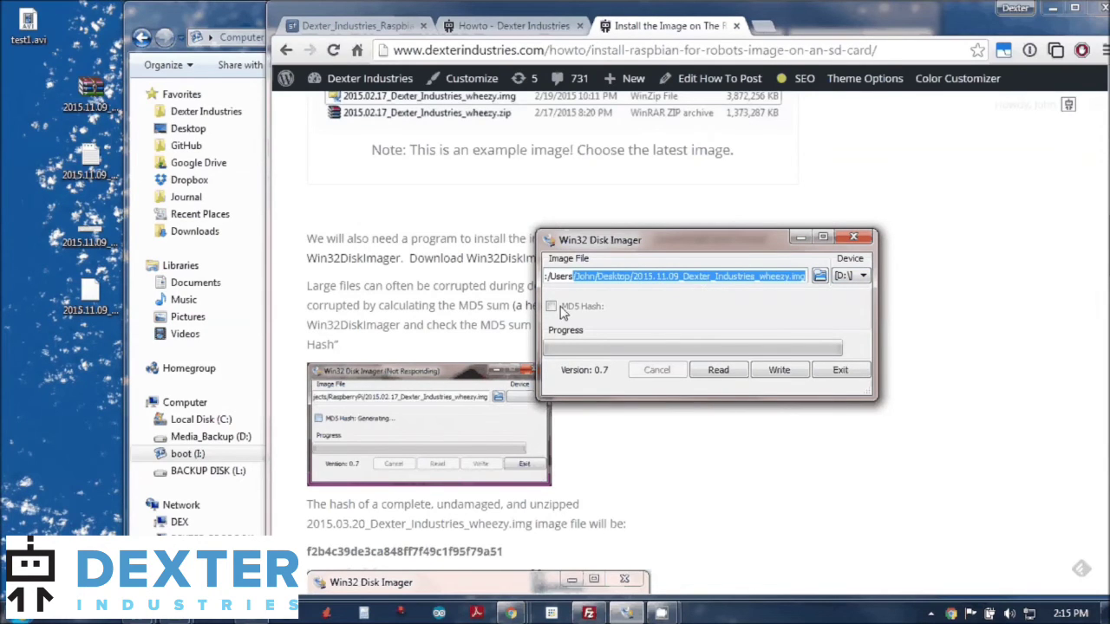
left_click(631, 275)
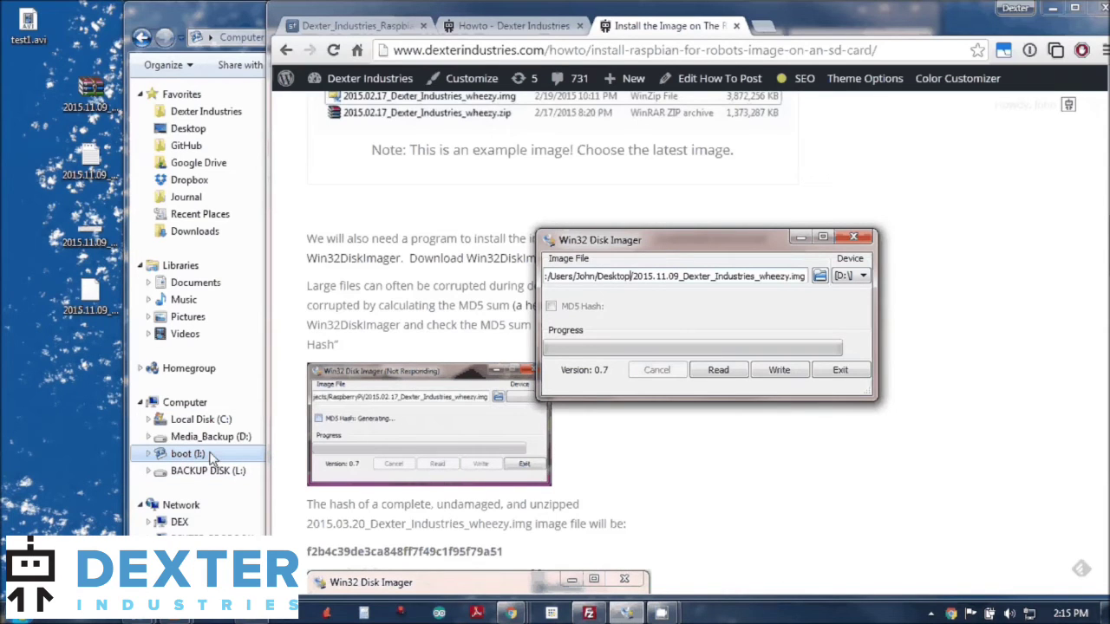
left_click(858, 277)
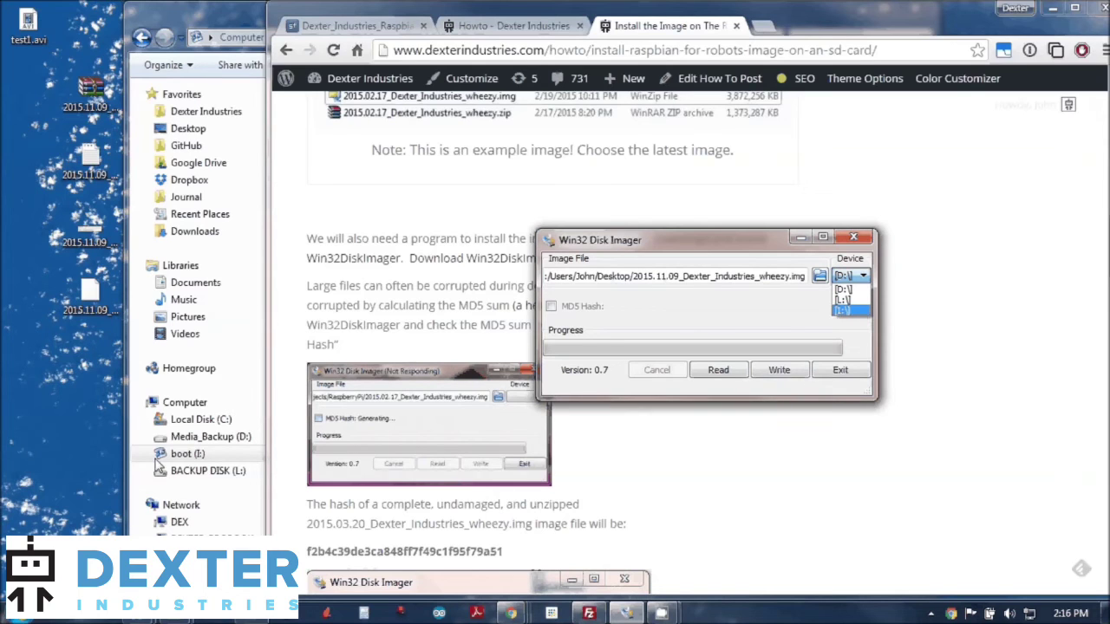
left_click(854, 309)
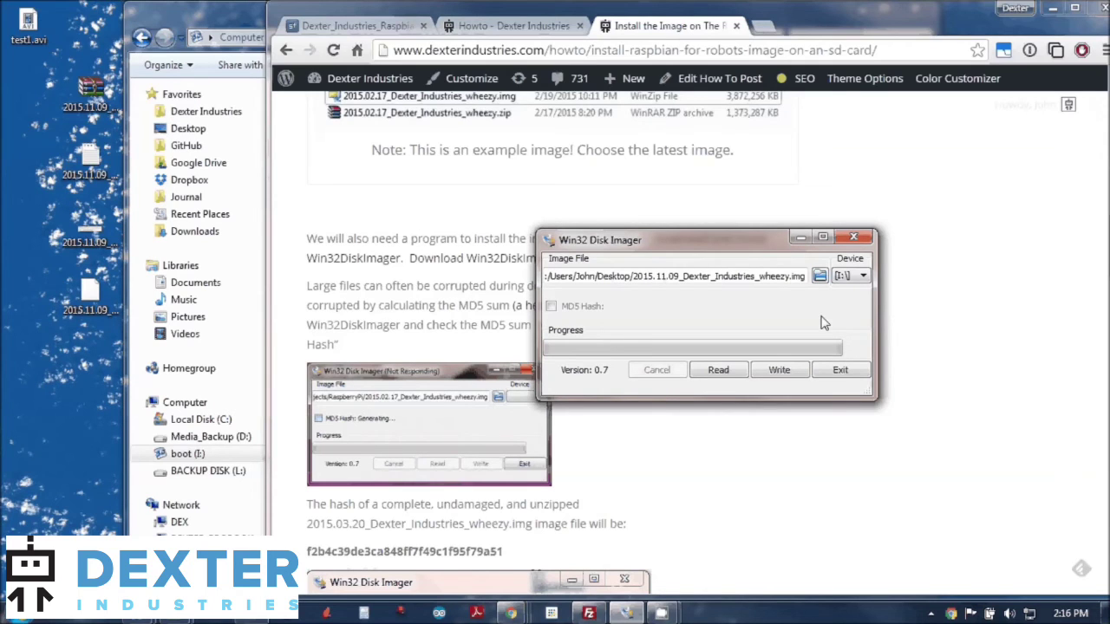
left_click(794, 376)
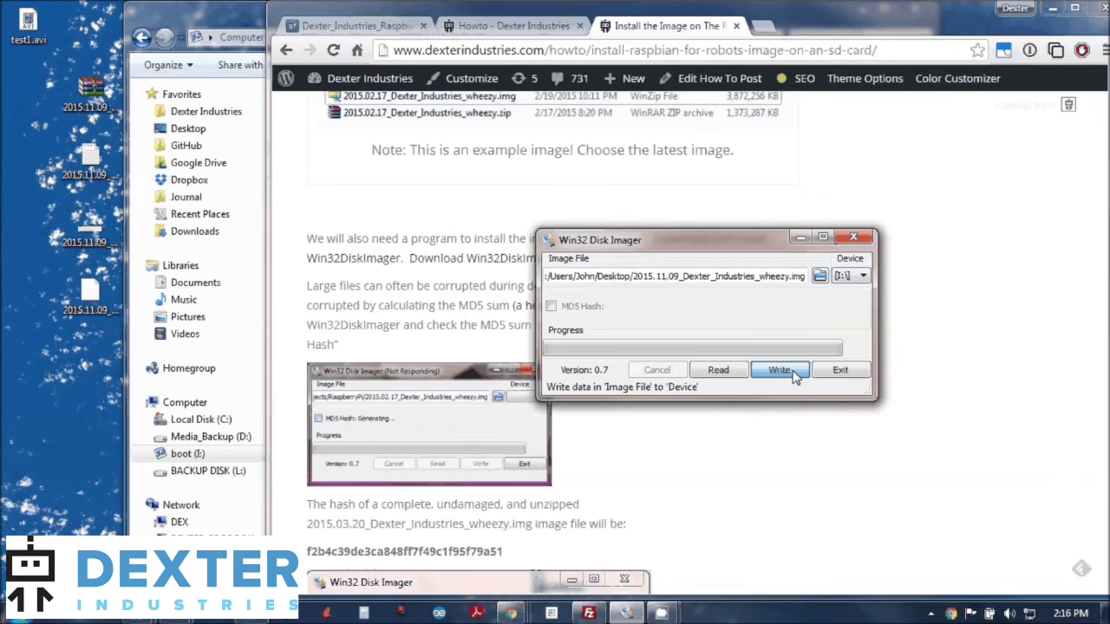
Step: Confirm overwriting the I:\ boot card so the image write begins
left_click(794, 373)
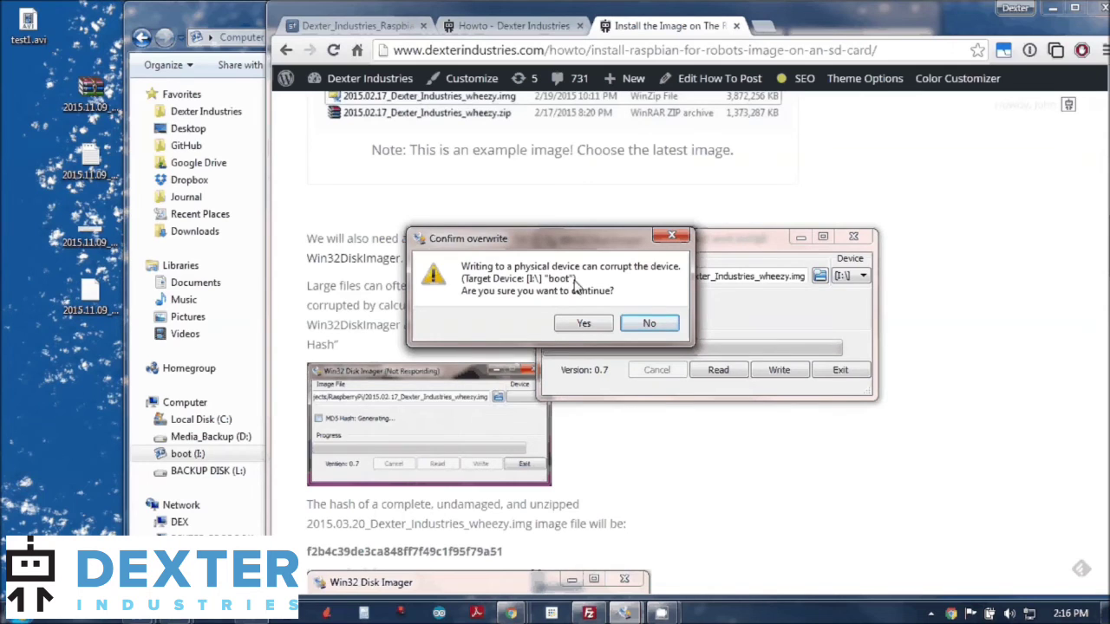
left_click(584, 326)
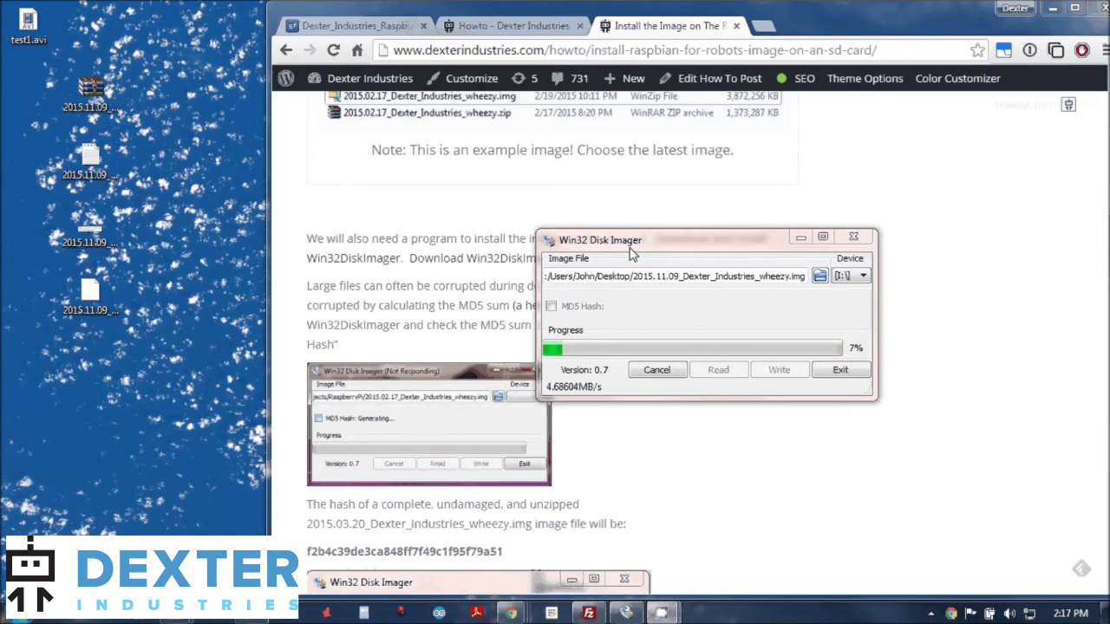
Step: Move the completion dialog aside, then dismiss the Write Successful message
mouse_move(693, 93)
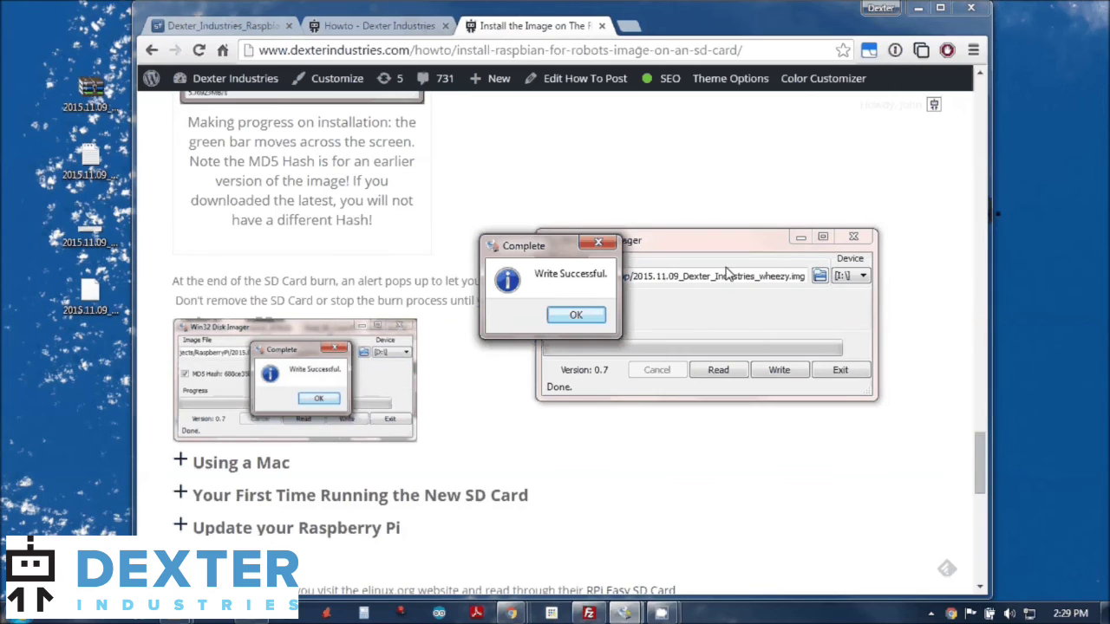
left_click_drag(556, 256, 619, 271)
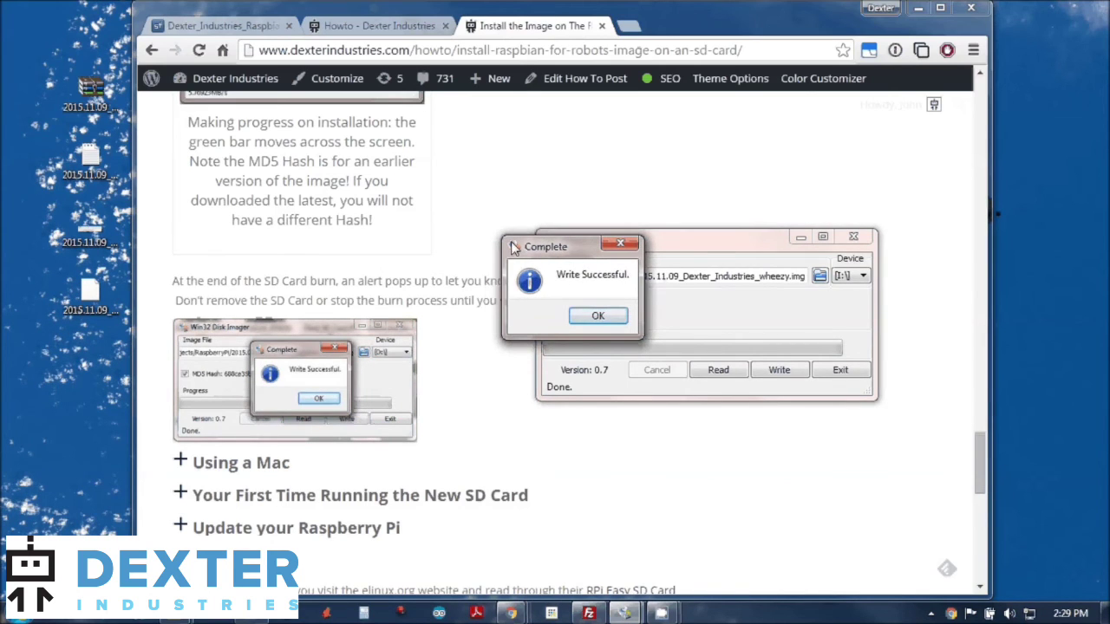
left_click_drag(557, 257, 670, 268)
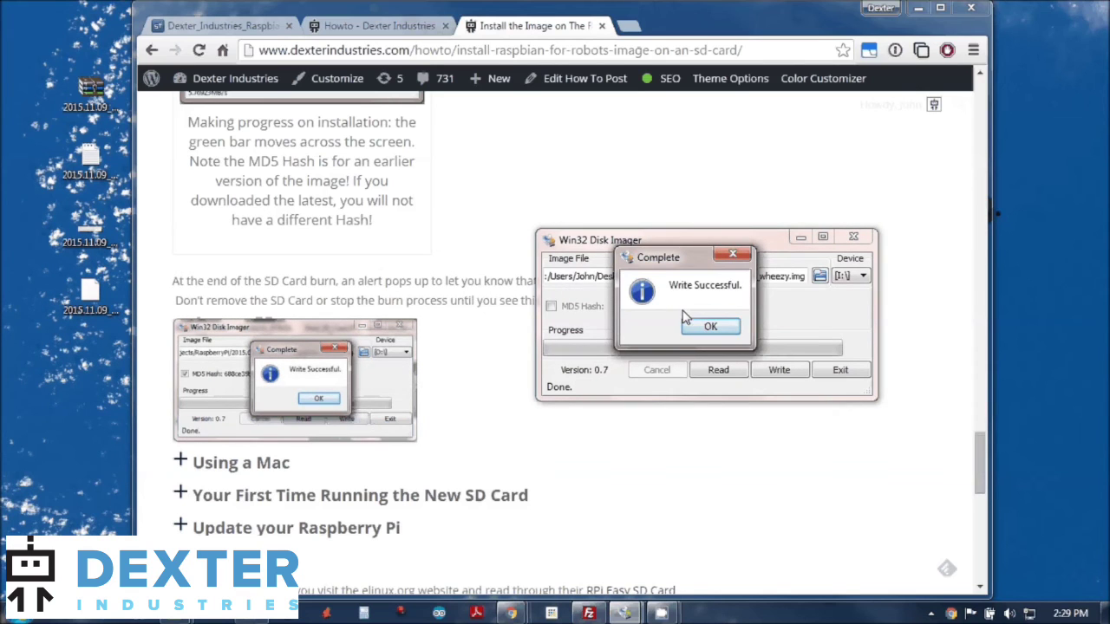
left_click_drag(660, 257, 501, 200)
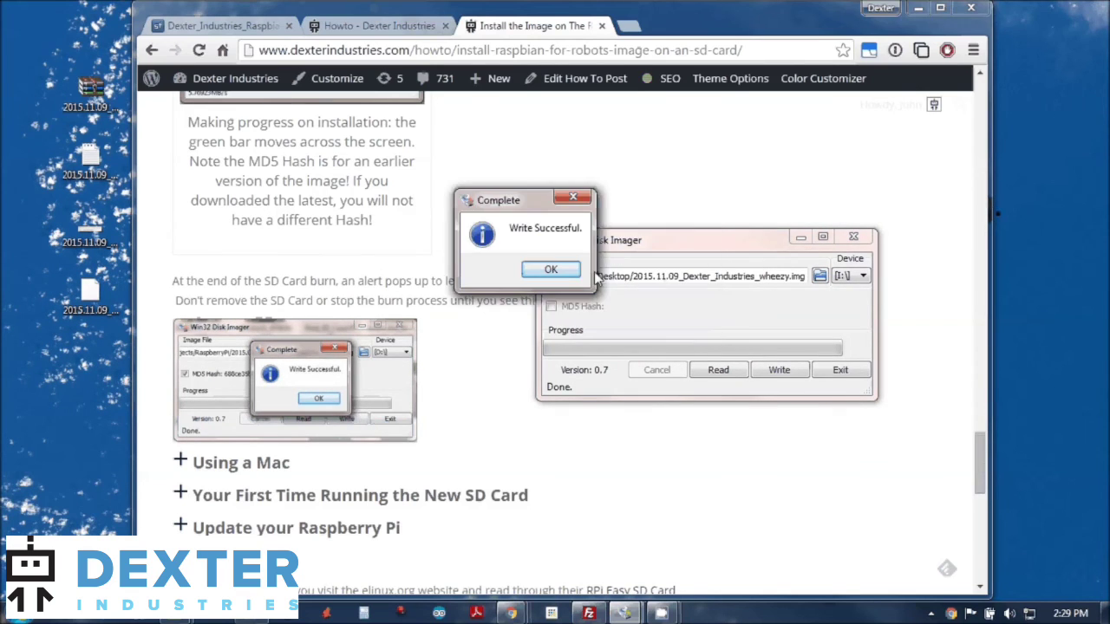
left_click(551, 270)
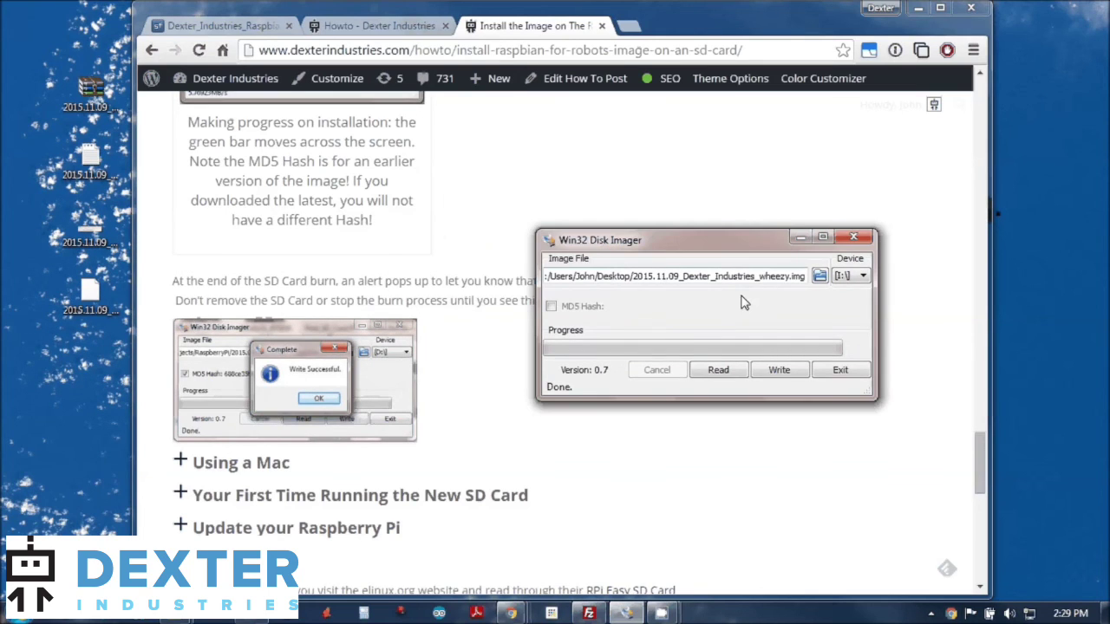
Step: Exit Win32 Disk Imager and choose Continue without scanning on the boot (I:) prompt
left_click(841, 370)
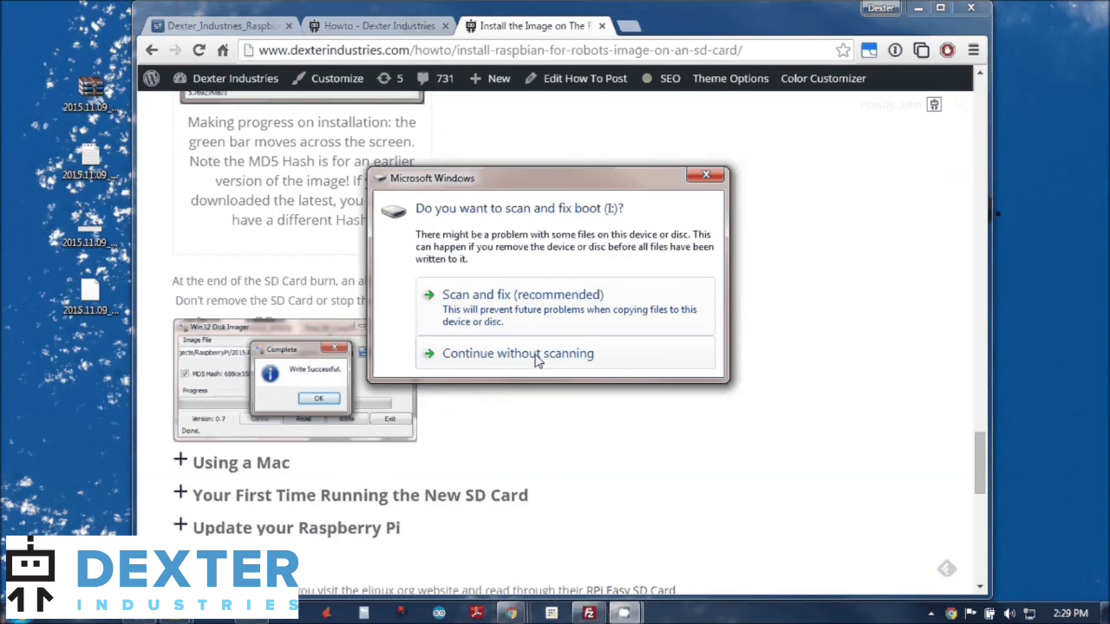
left_click(535, 360)
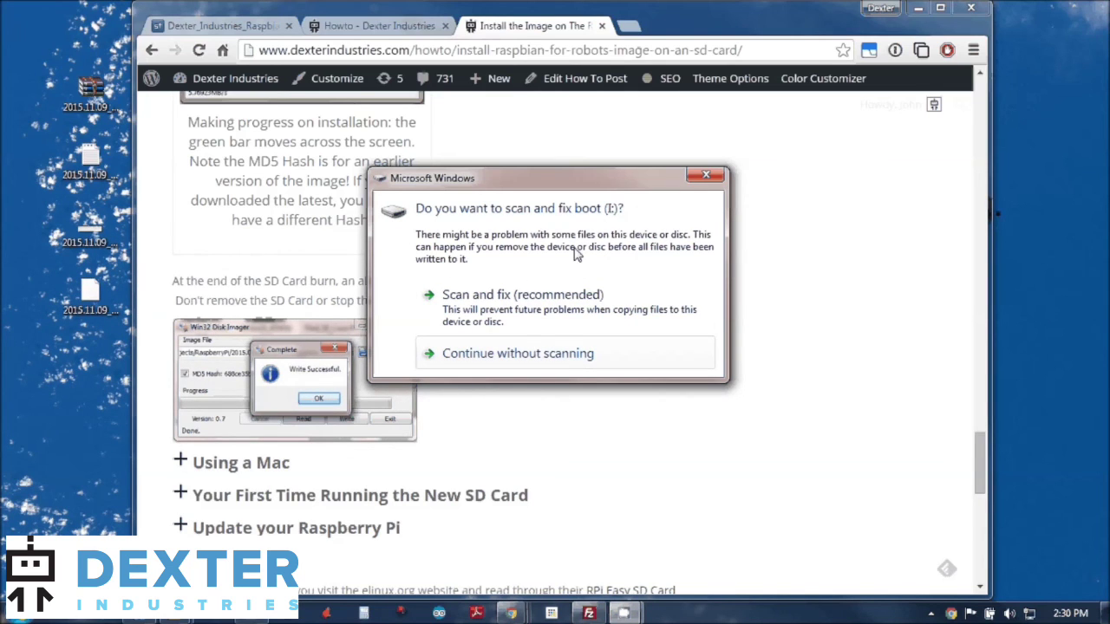
left_click(562, 351)
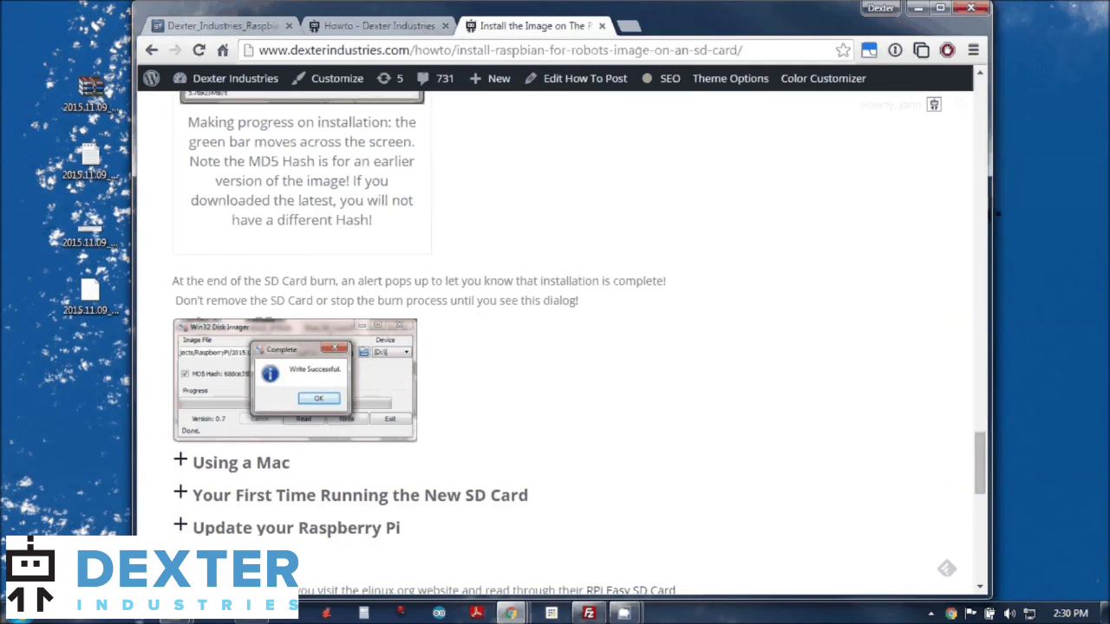
Step: Open a File Explorer window showing the boot (I:) card's contents
key("super+e")
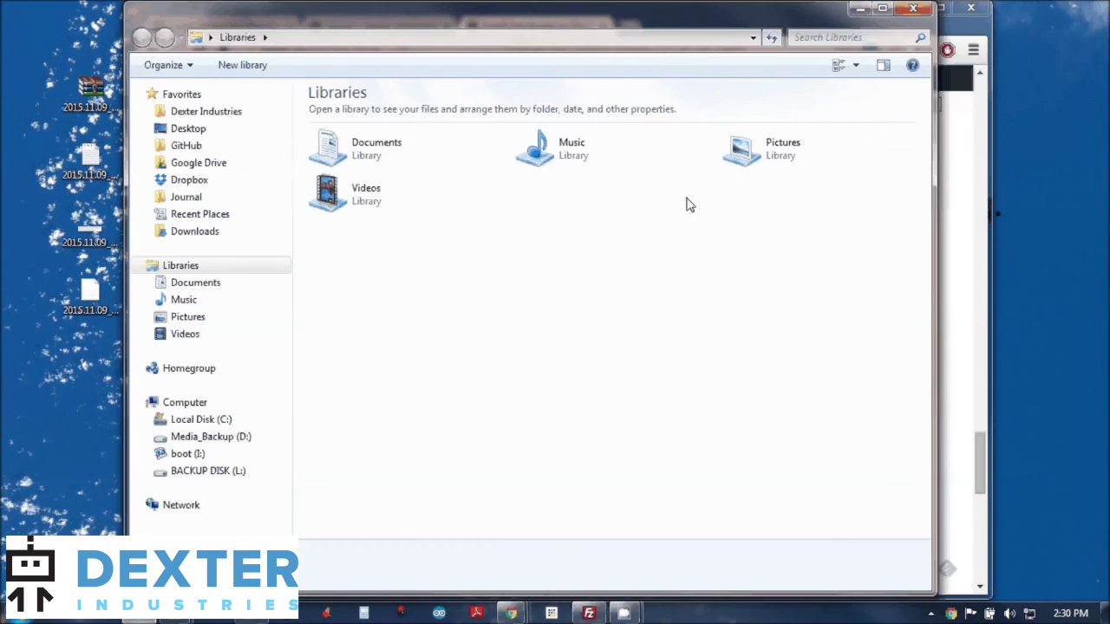
left_click(187, 454)
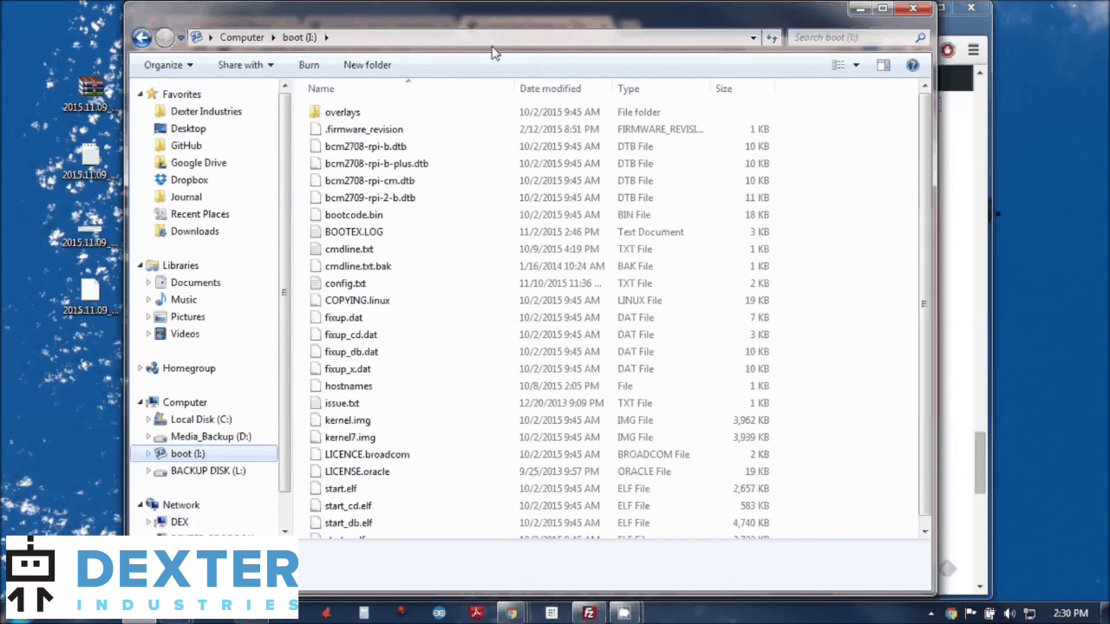
key("alt+Tab")
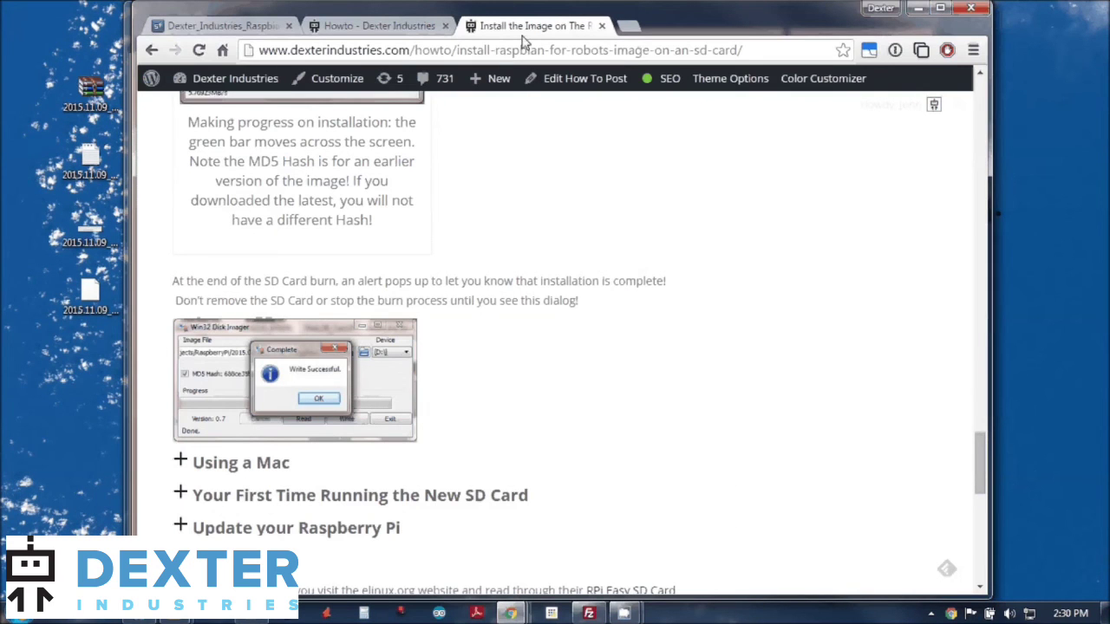
key("alt+Tab")
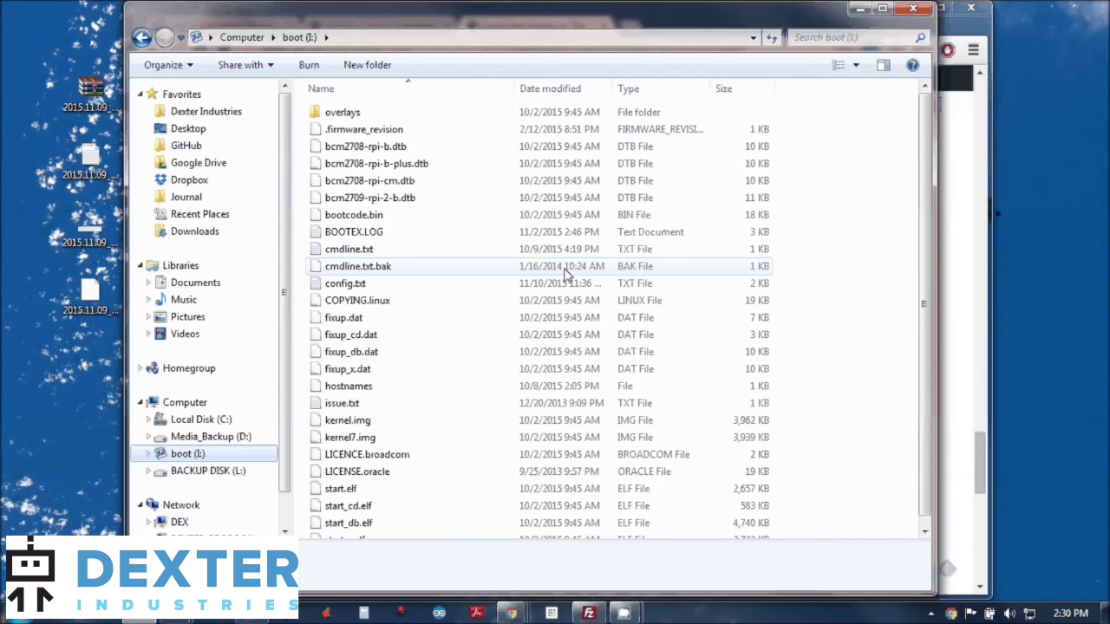
Step: Browse the boot files, selecting cmdline.txt.bak, hostnames and the overlays folder
left_click(393, 262)
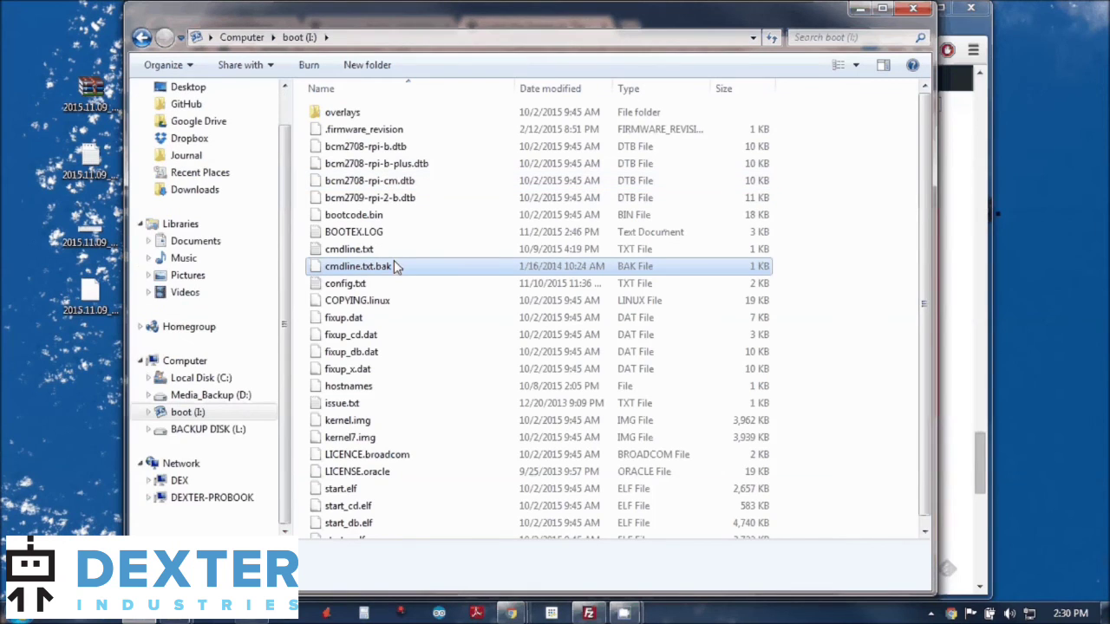
left_click(369, 380)
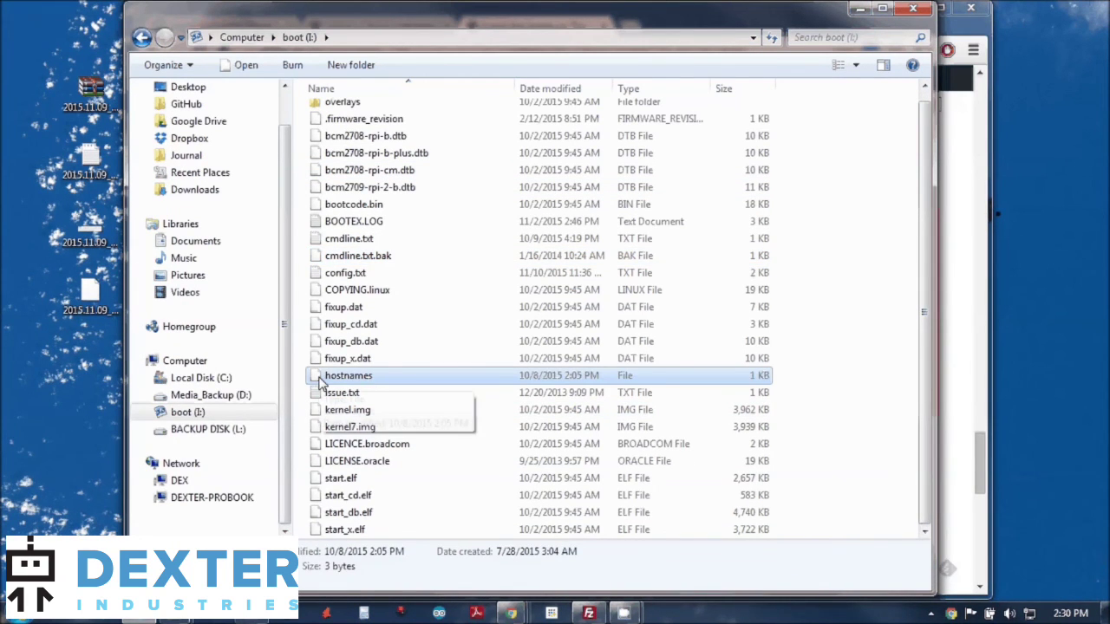
scroll(371, 359, "up", 1)
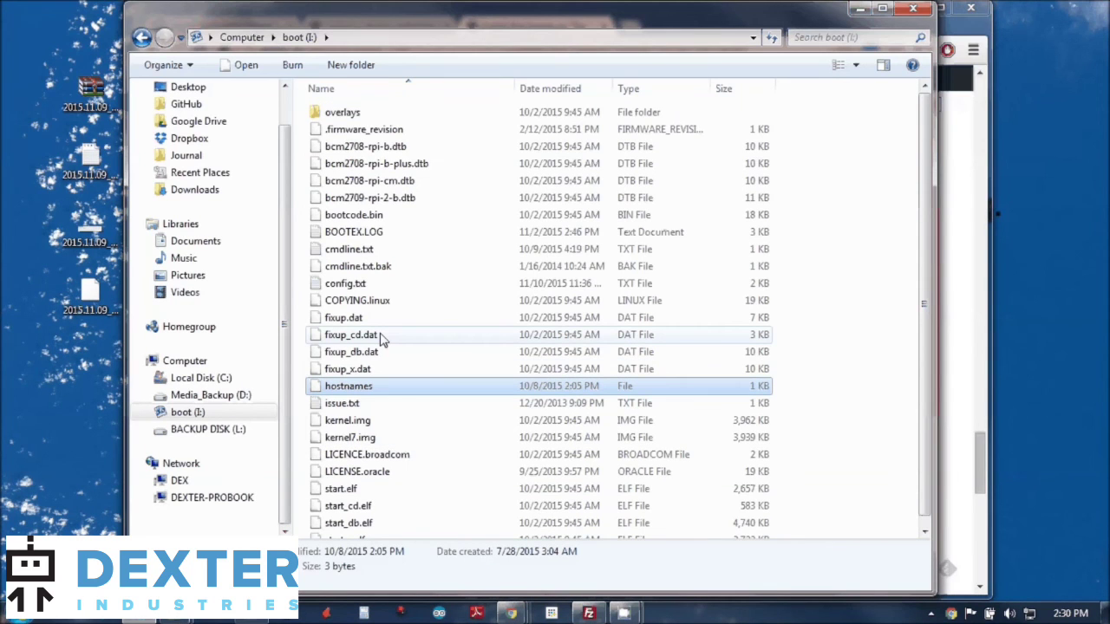
left_click(363, 118)
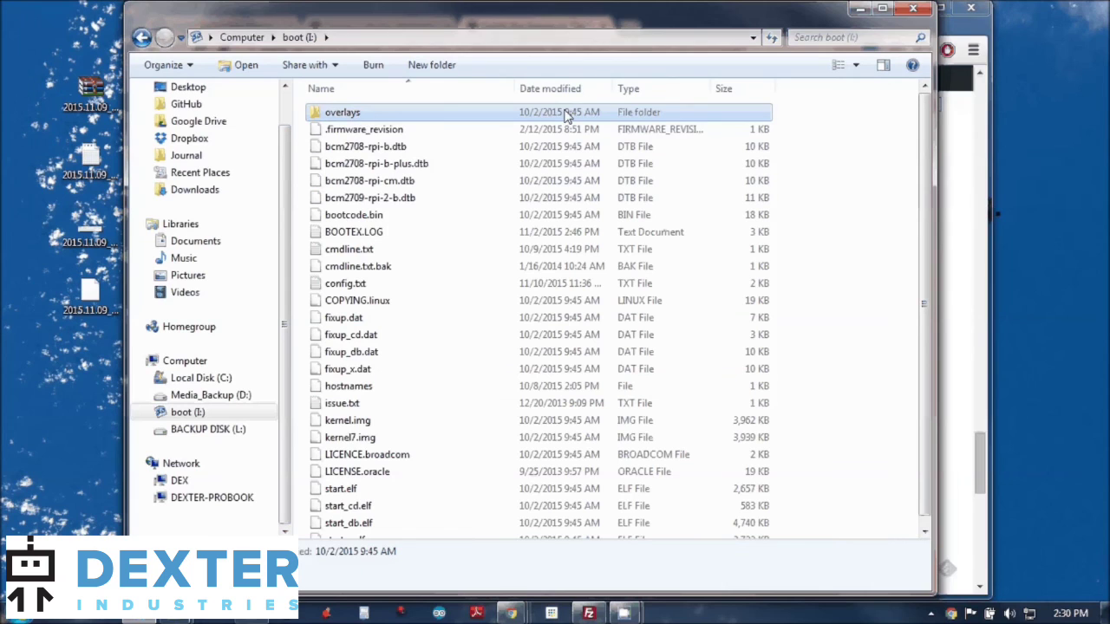
scroll(436, 483, "down", 1)
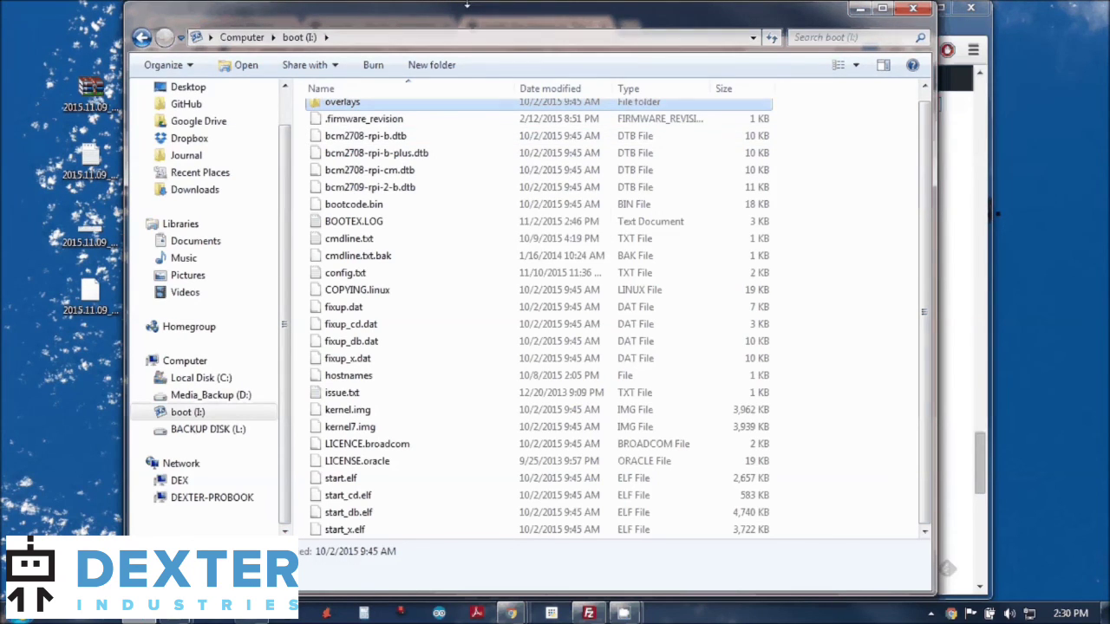
scroll(494, 224, "up", 1)
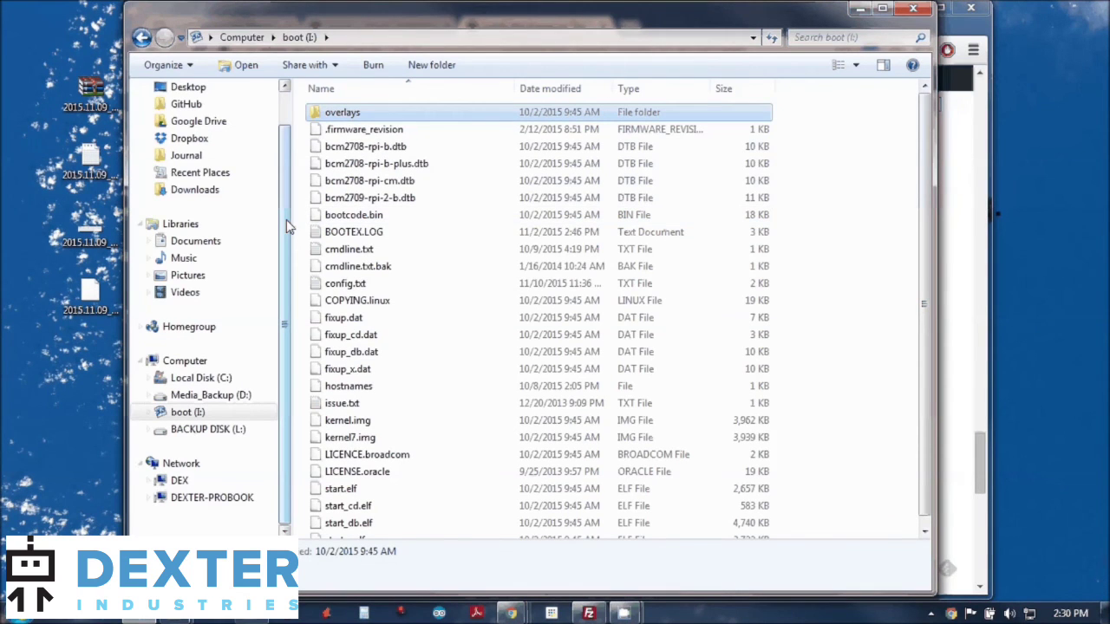